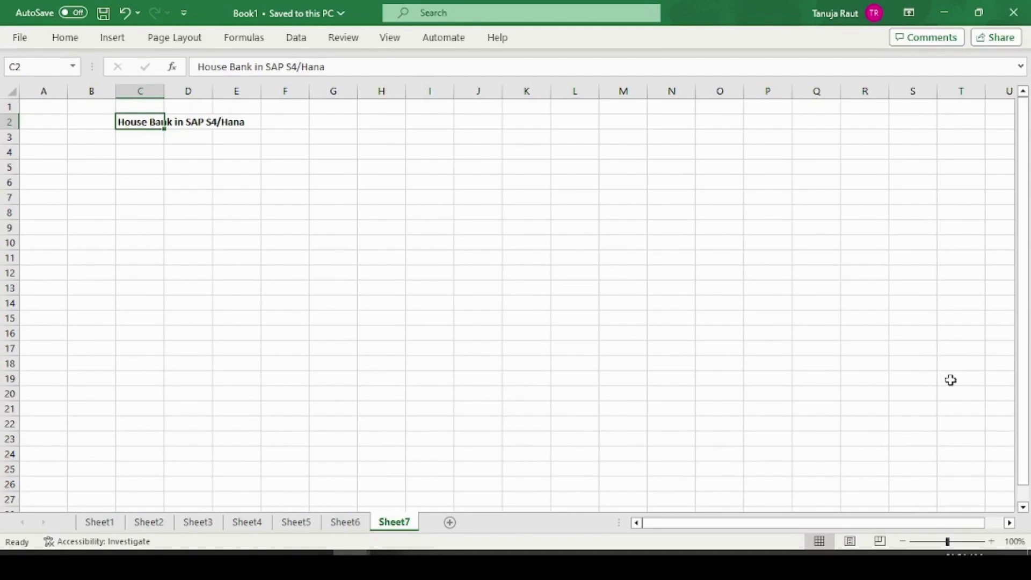
# - Enter FI12 in cell C4 of Sheet7, below the House Bank in SAP S4/Hana title
pyautogui.press('Down')
pyautogui.press('Down')
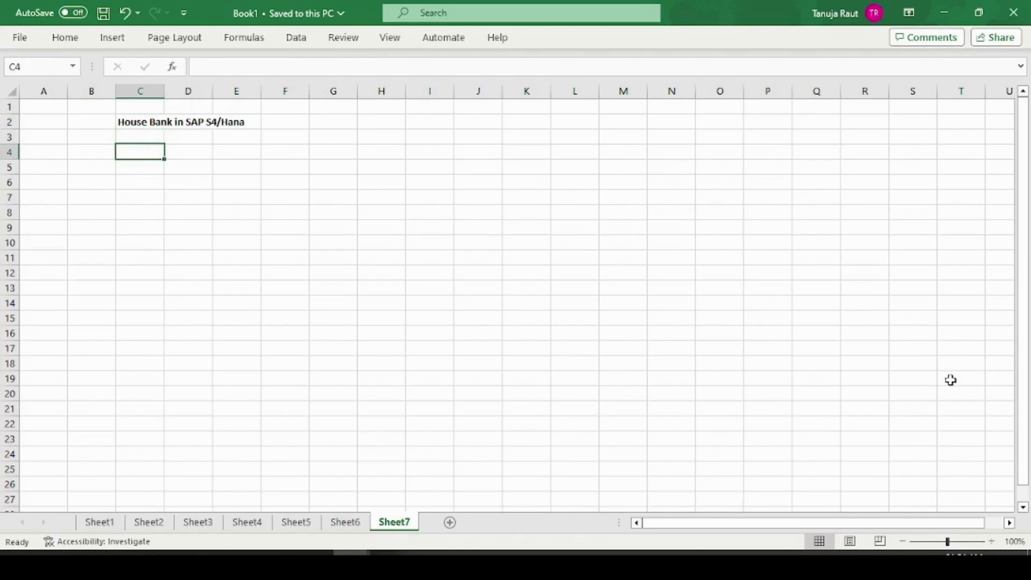
pyautogui.write('F')
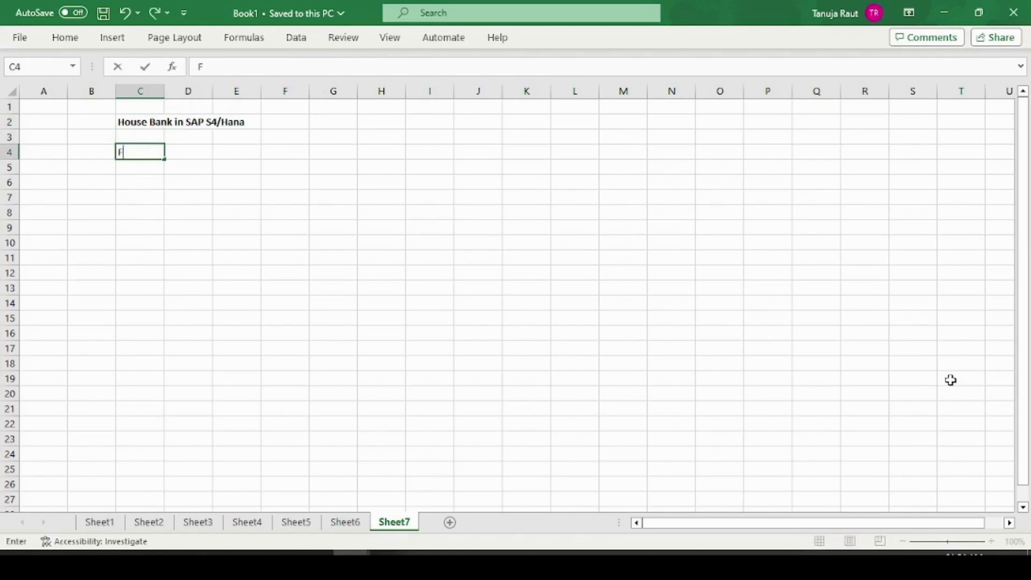
pyautogui.write('I12')
pyautogui.press('Return')
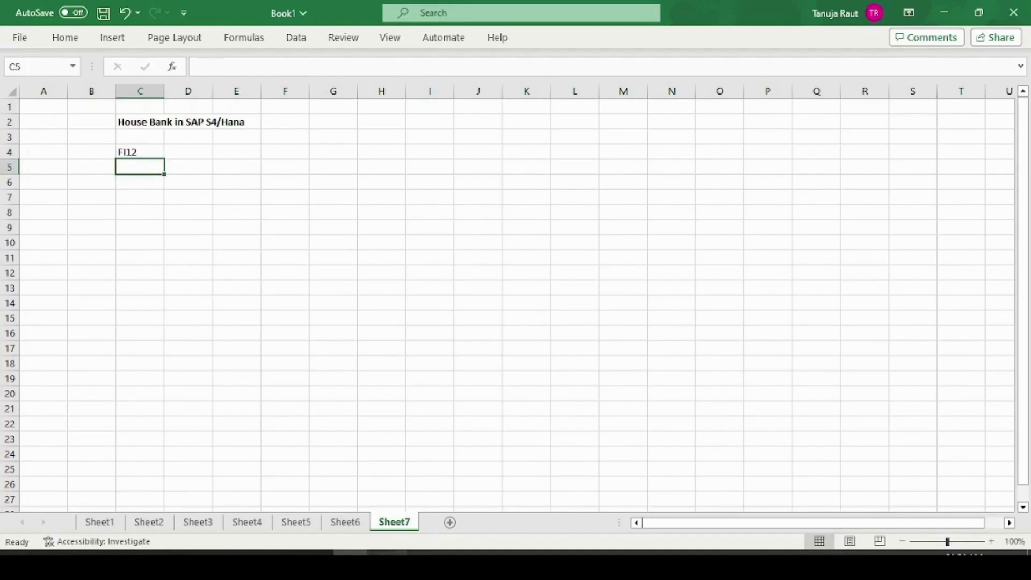
# - Run FI12 in SAP and open the House Banks of company code 1112 PAN INDIA
pyautogui.click(389, 559)
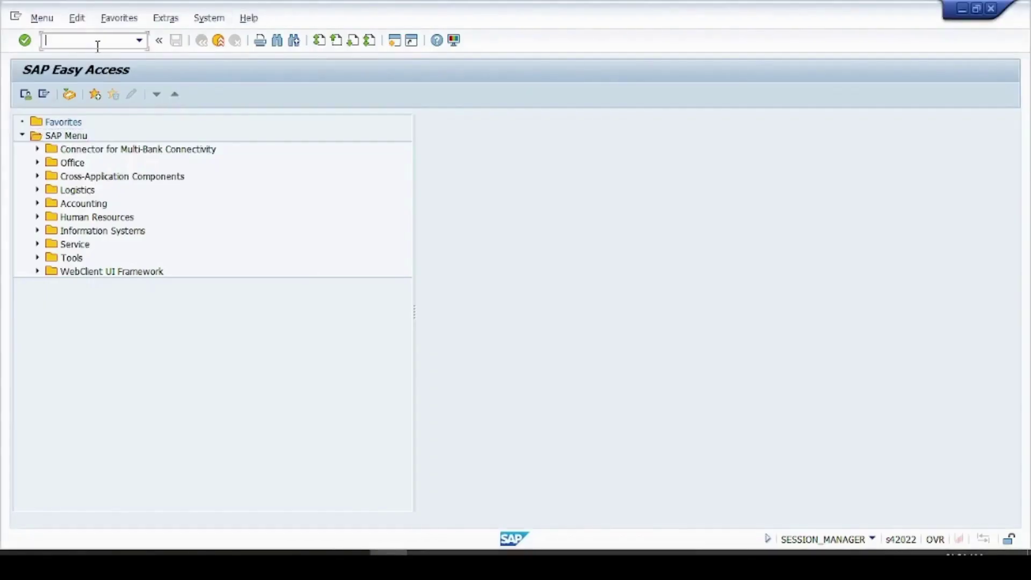
pyautogui.write('FI12')
pyautogui.press('Return')
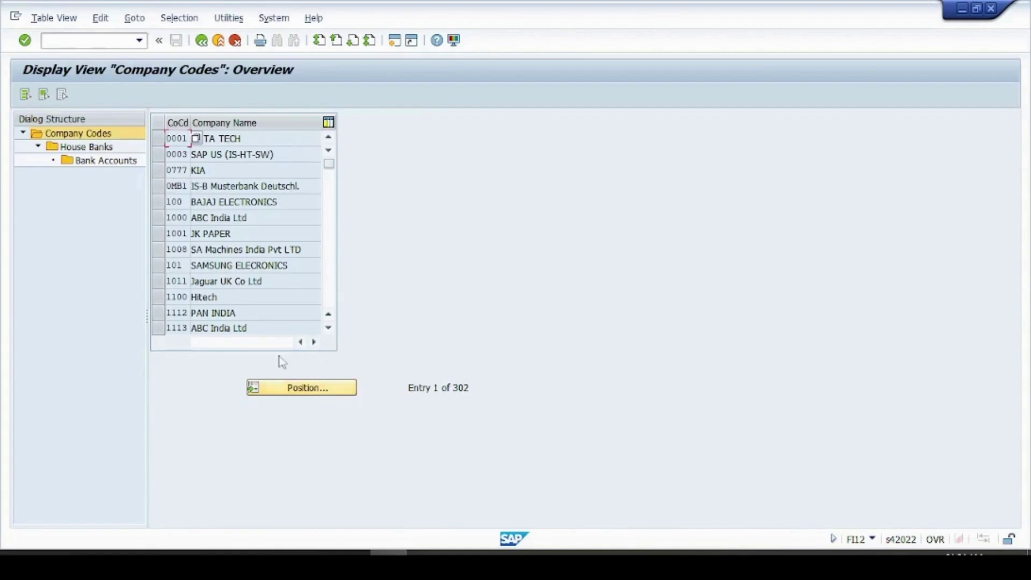
pyautogui.click(155, 314)
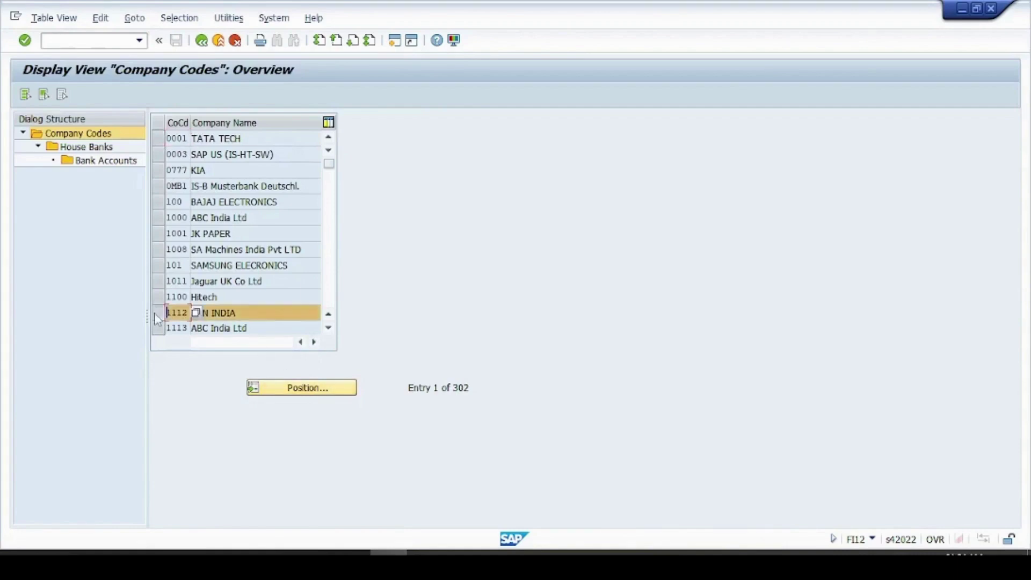
pyautogui.doubleClick(77, 148)
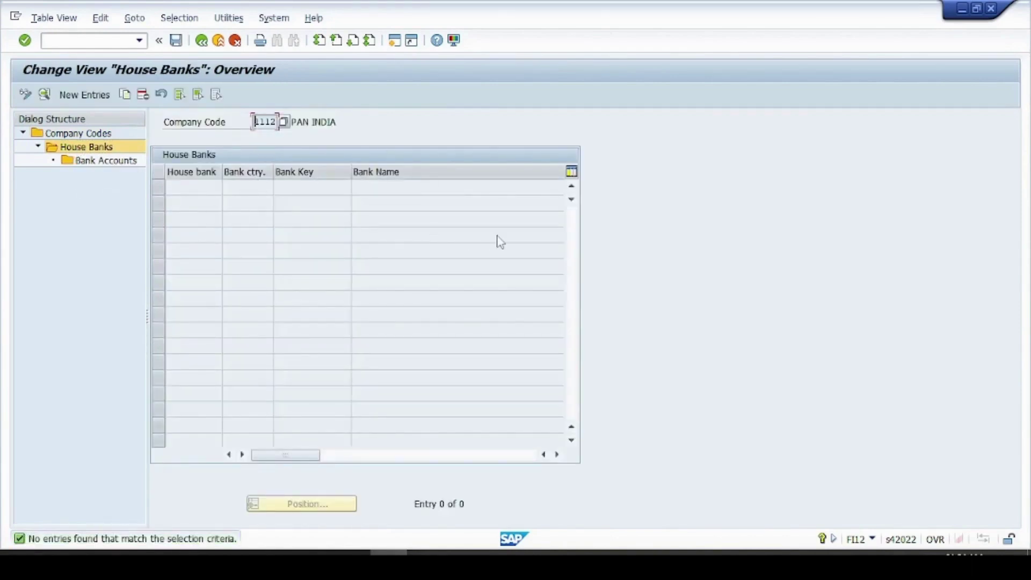
# - Add a new house bank HDFC with bank country IN and bank key HDFC0000011
pyautogui.click(81, 100)
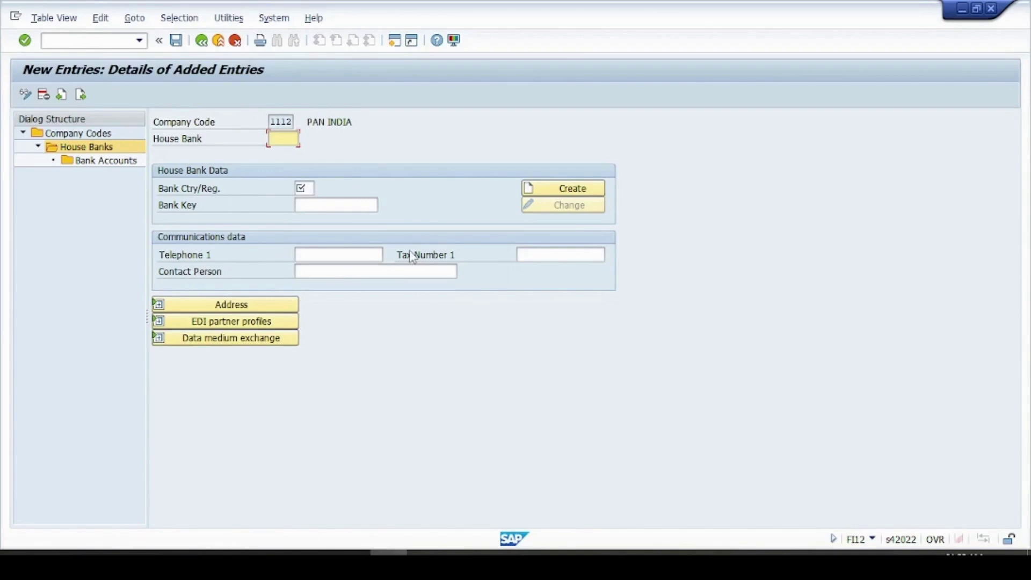
pyautogui.write('HDFC')
pyautogui.press('Tab')
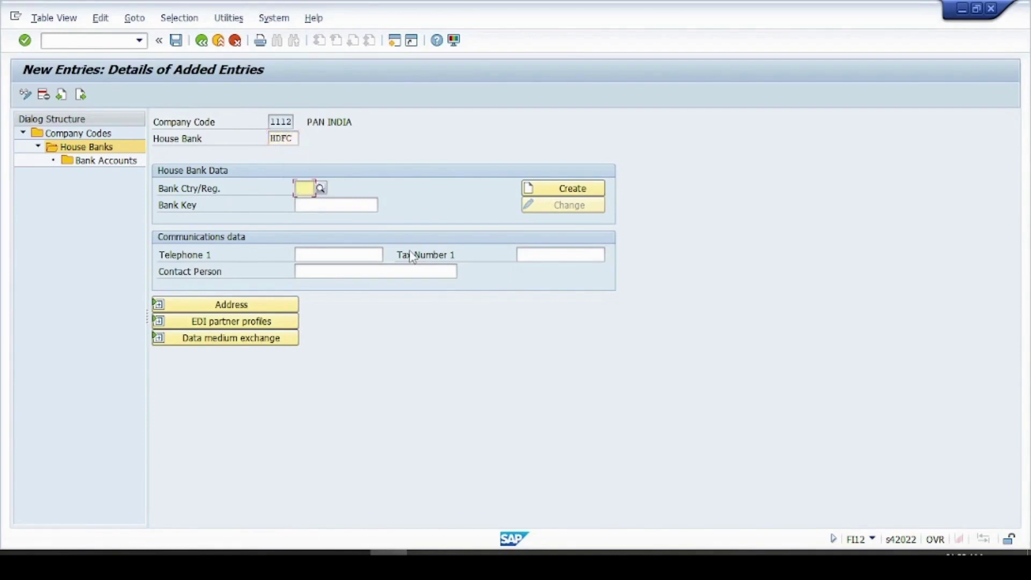
pyautogui.write('IN')
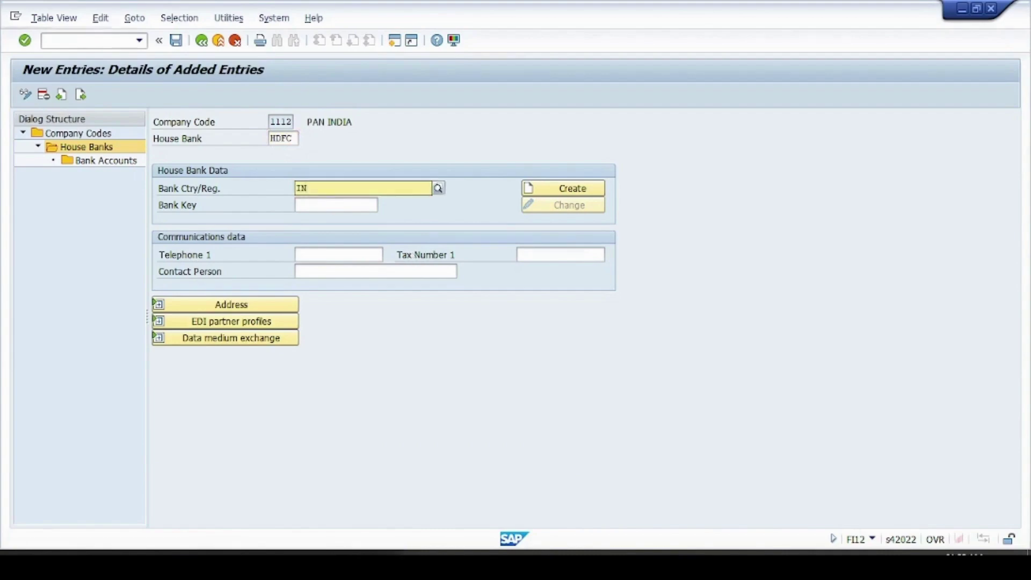
pyautogui.press('Tab')
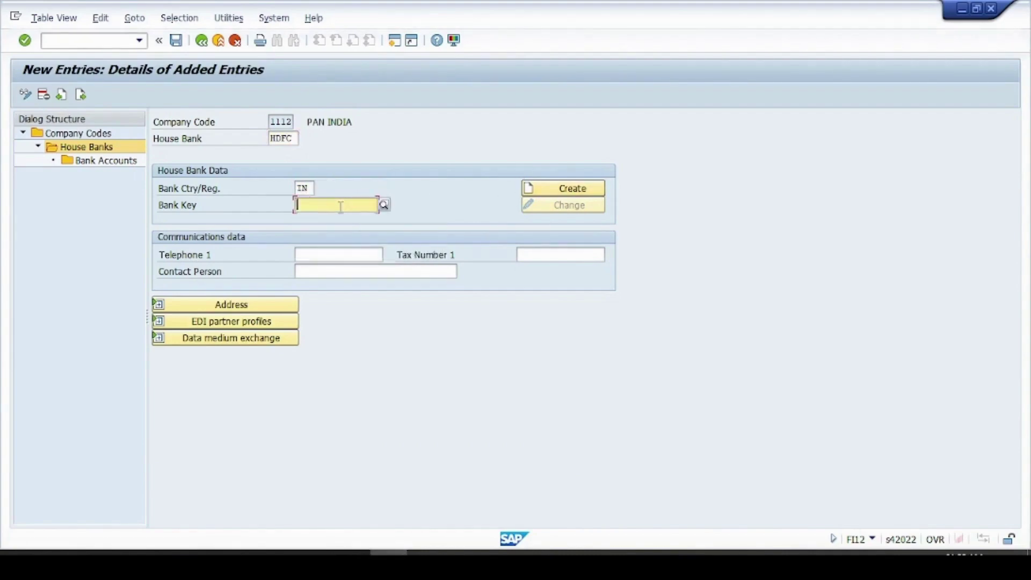
pyautogui.click(340, 205)
pyautogui.write('HDF')
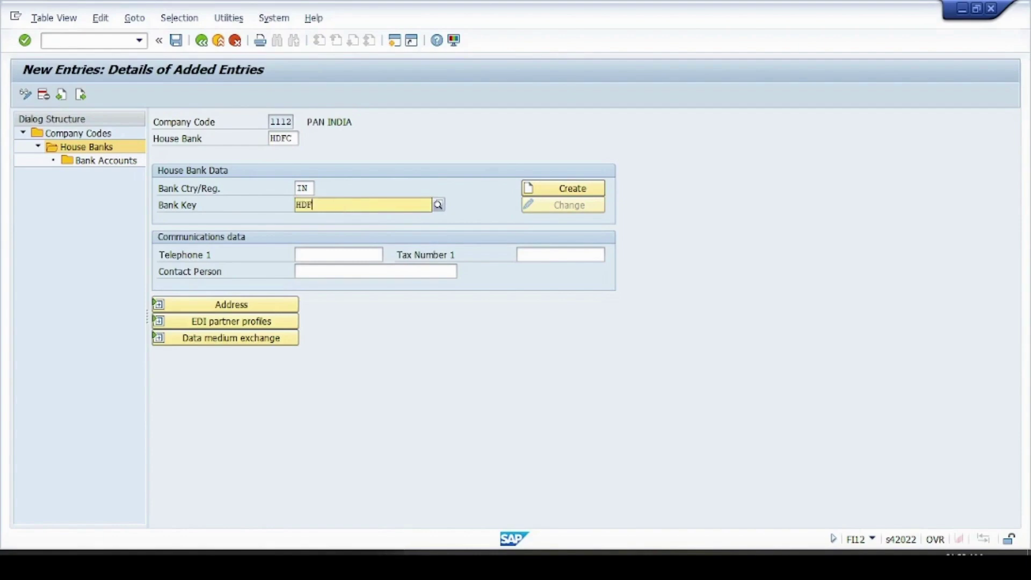
pyautogui.write('C0000011')
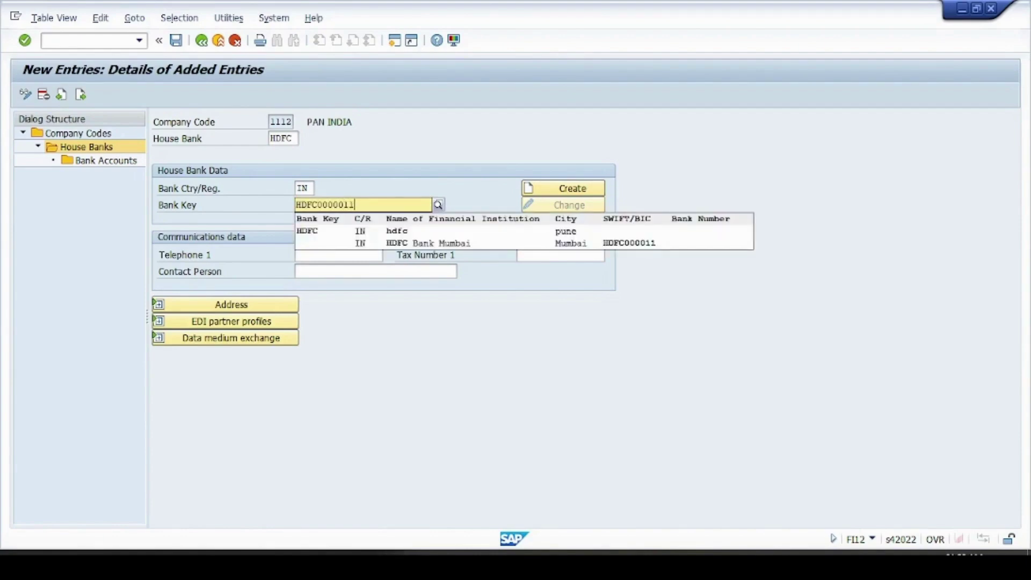
pyautogui.press('Return')
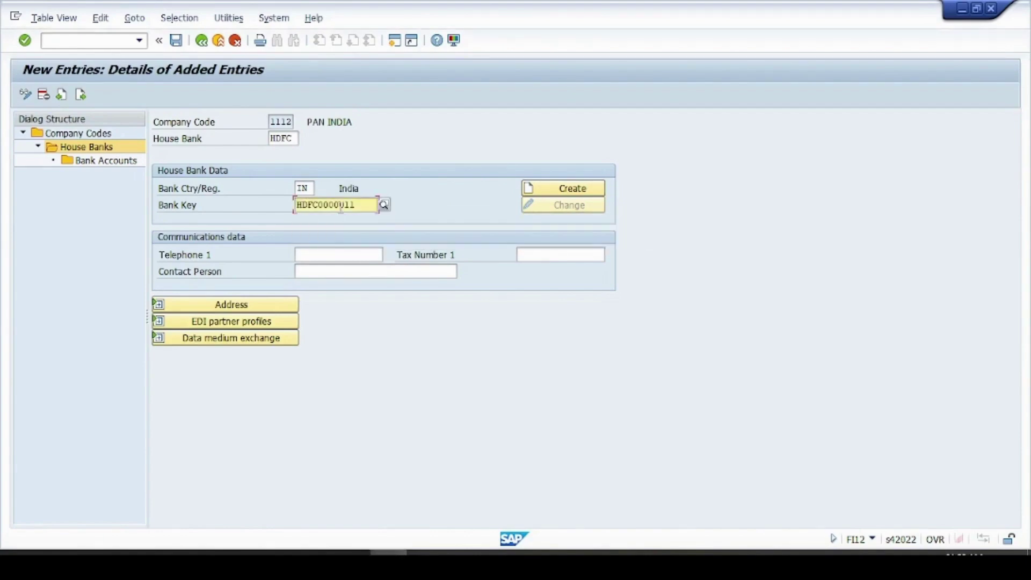
# - Create the bank data with name HDFC MUMBAI BRANCH and region 13 (Maharashtra)
pyautogui.click(570, 191)
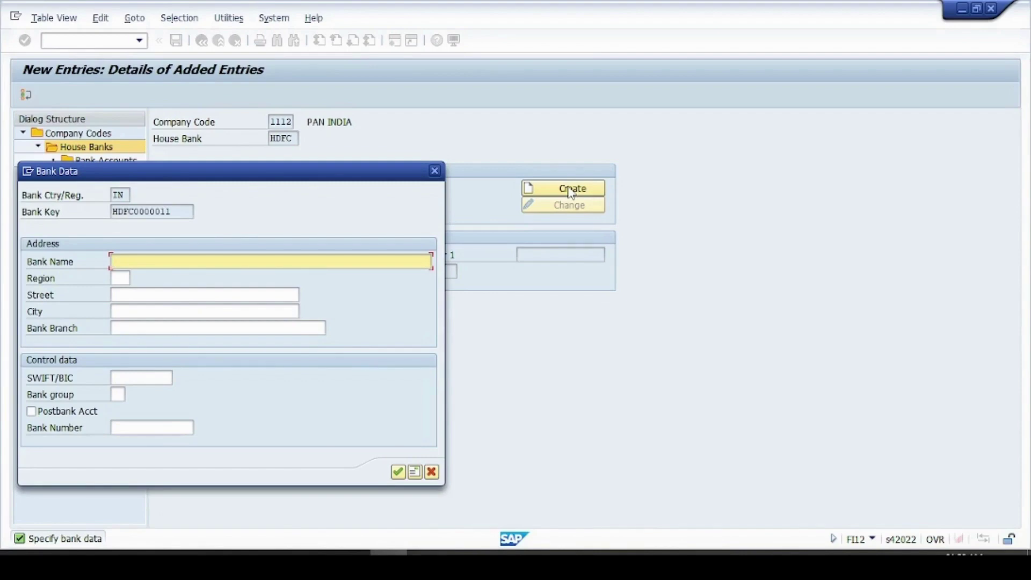
pyautogui.write('HDFC MUMBAI BRANCH')
pyautogui.press('Tab')
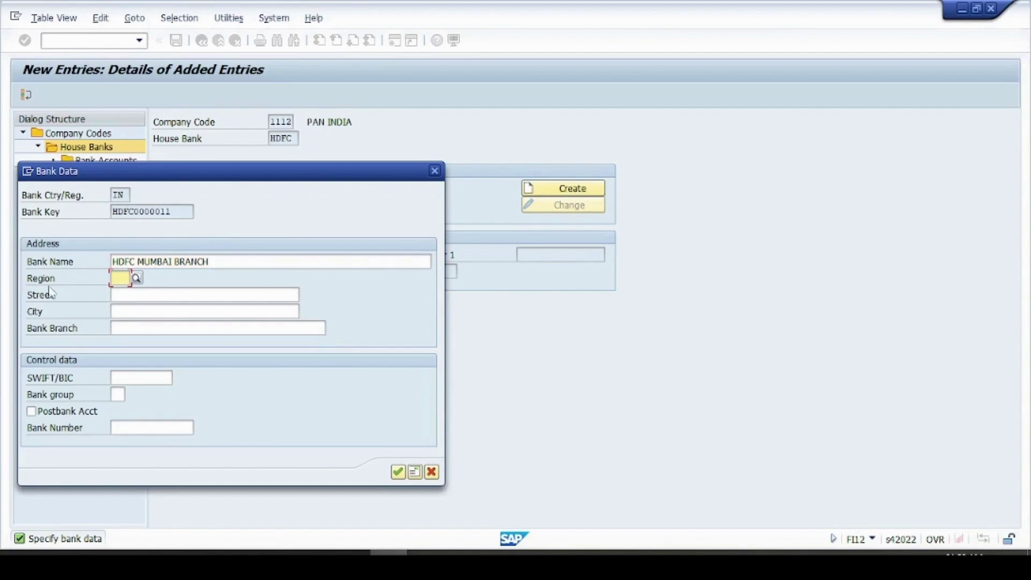
pyautogui.click(136, 278)
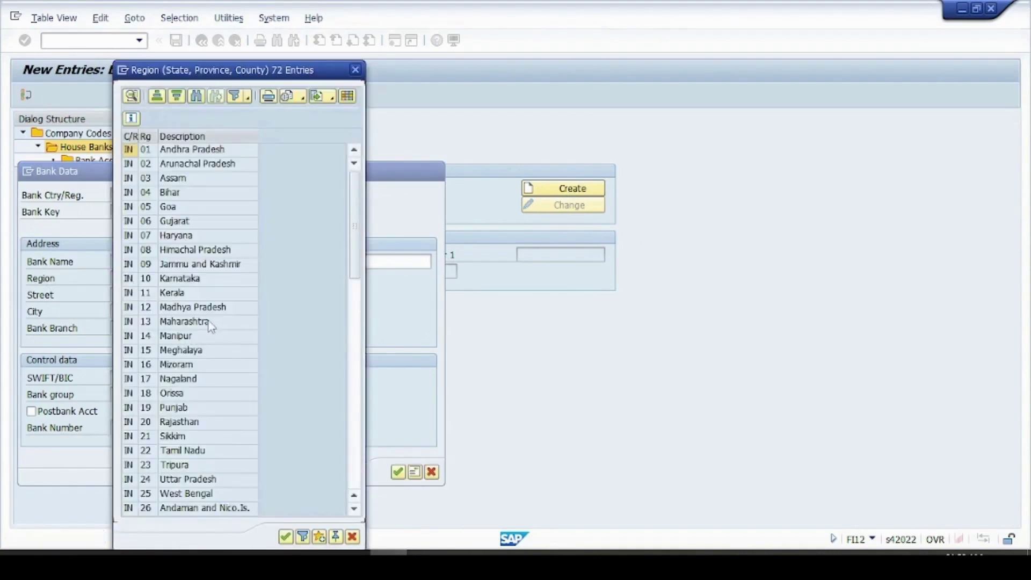
pyautogui.doubleClick(209, 321)
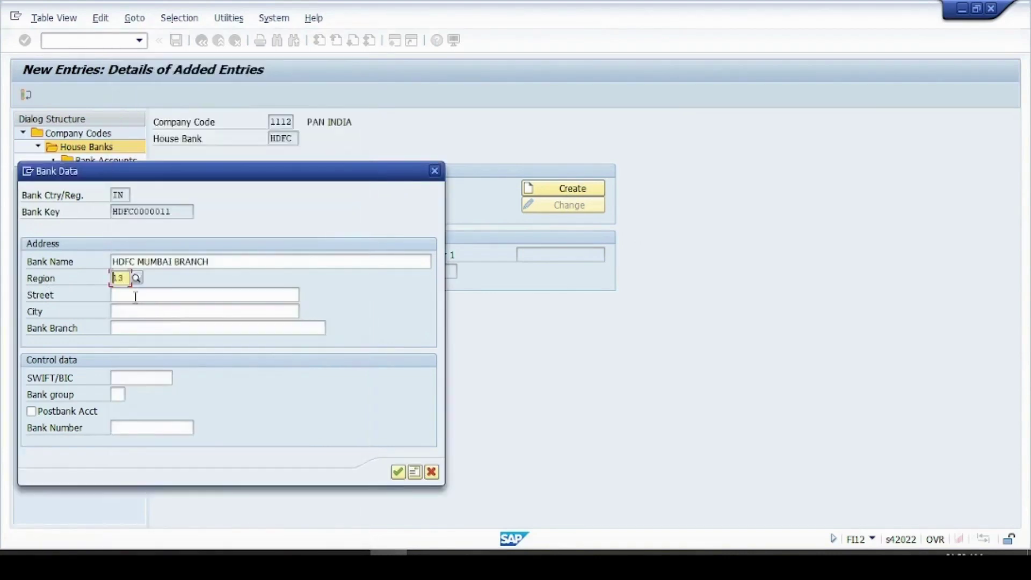
# - Set the bank's street to MG Road and city to Mumbai
pyautogui.click(136, 296)
pyautogui.write('MG')
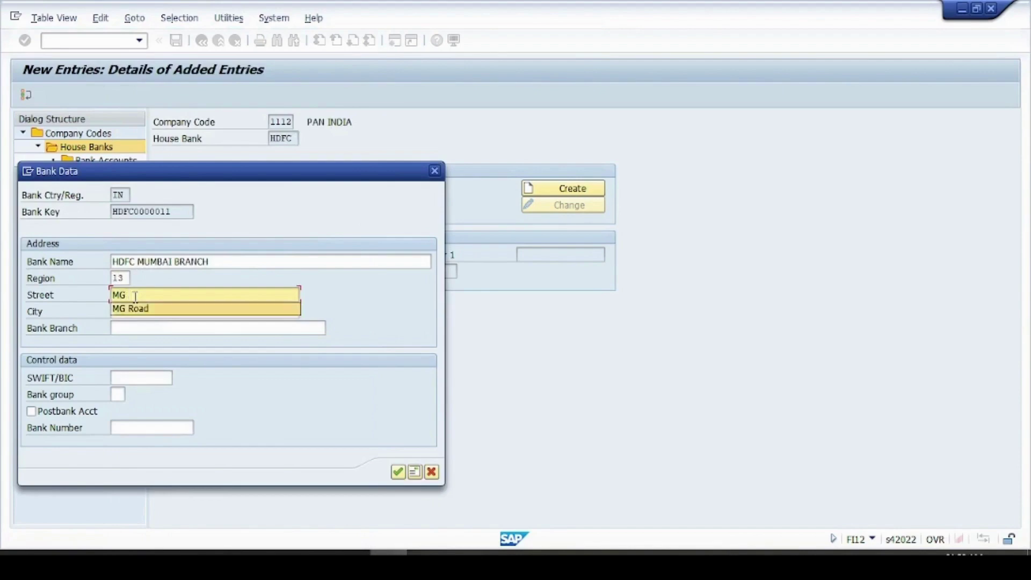
pyautogui.press('Down')
pyautogui.press('Tab')
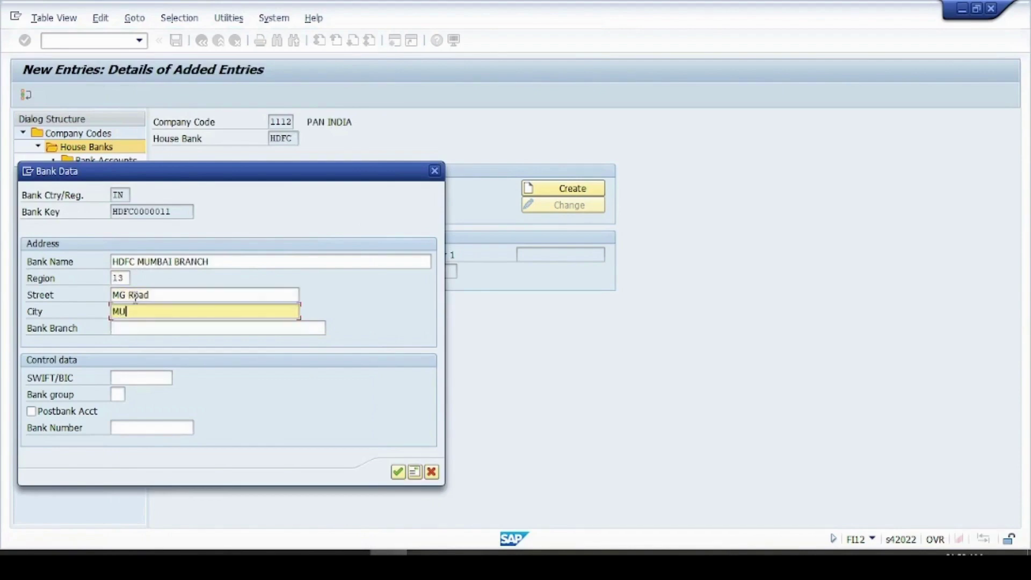
pyautogui.write('MU')
pyautogui.press('Down')
pyautogui.press('Return')
pyautogui.press('Tab')
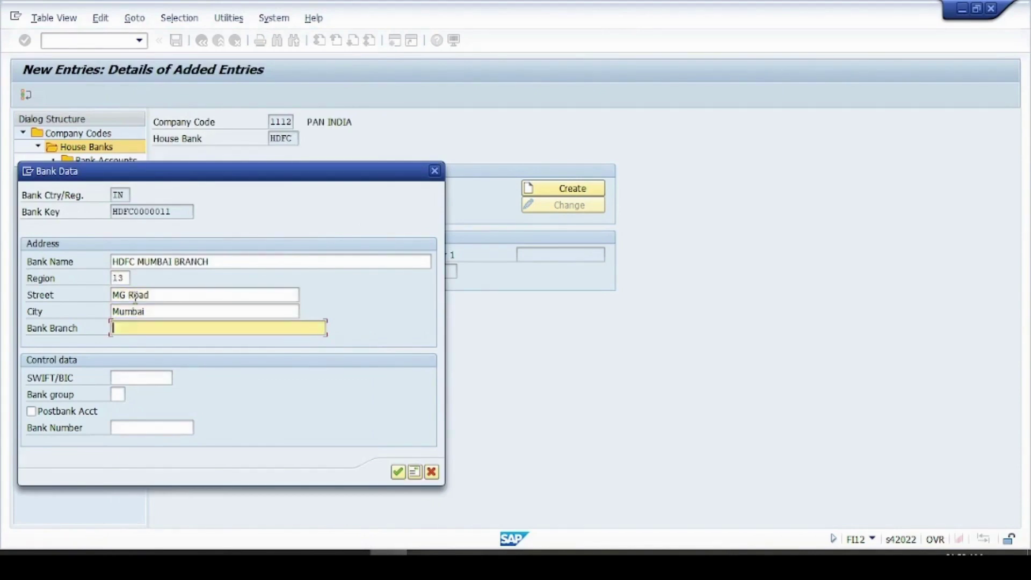
# - Enter bank branch DADAR and SWIFT/BIC code HDFC000011
pyautogui.write('DADAR')
pyautogui.press('Tab')
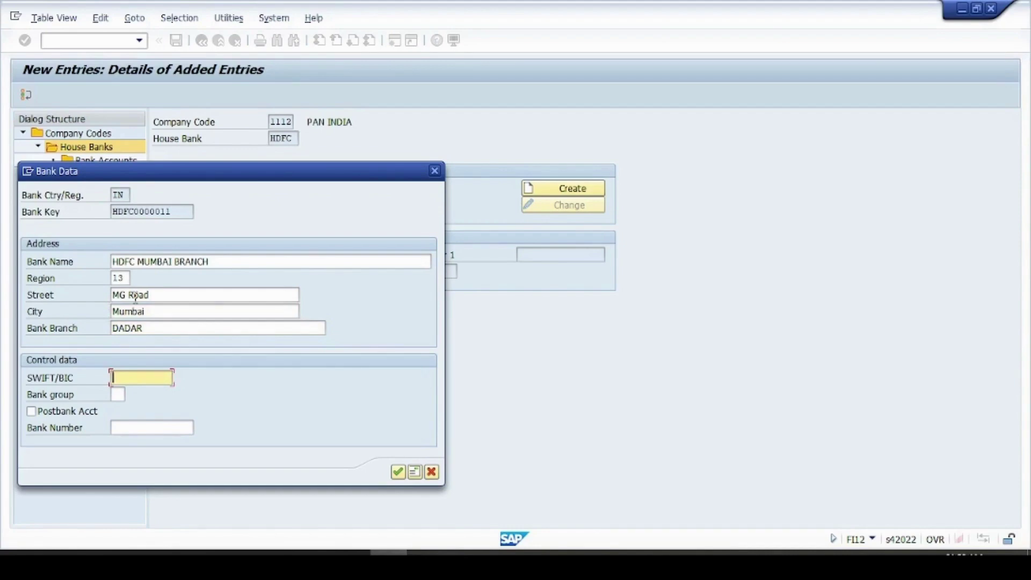
pyautogui.write('HDFC')
pyautogui.press('Down')
pyautogui.press('Return')
pyautogui.press('Return')
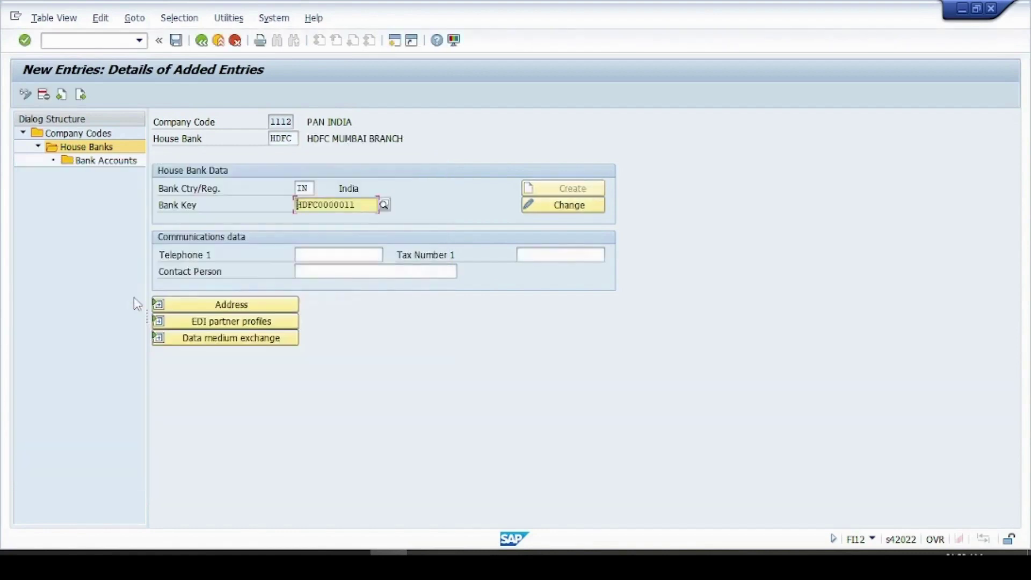
# - Save house bank HDFC and confirm the customizing request
pyautogui.click(177, 41)
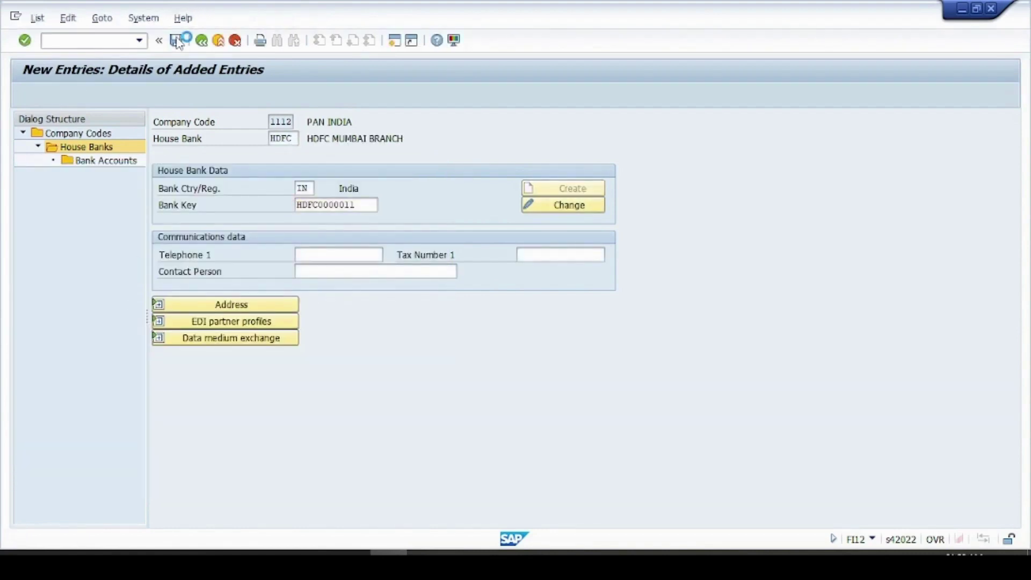
pyautogui.press('Return')
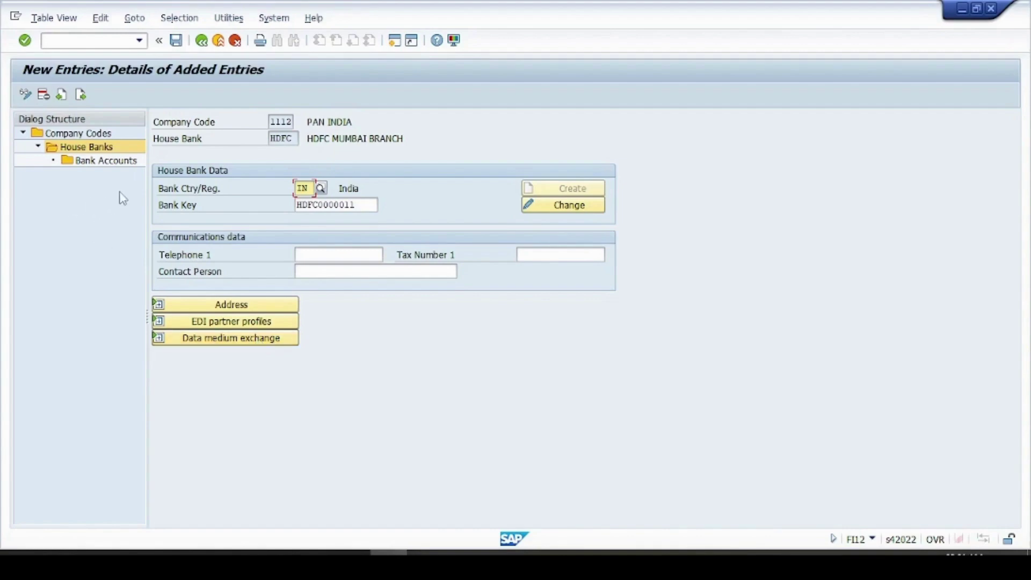
# - Open the Bank Accounts overview and launch Create Bank Account
pyautogui.click(98, 161)
pyautogui.doubleClick(98, 161)
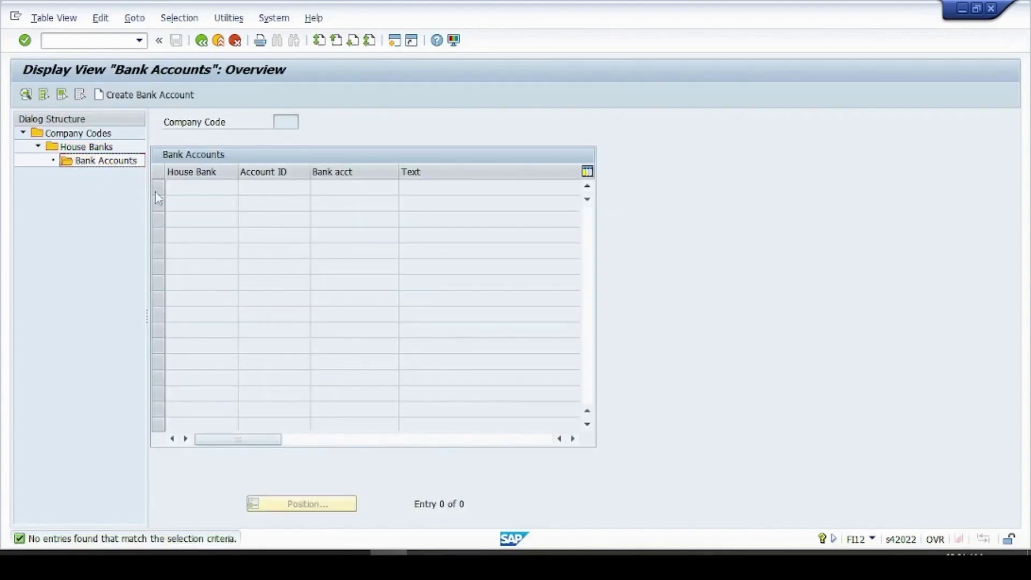
pyautogui.click(140, 102)
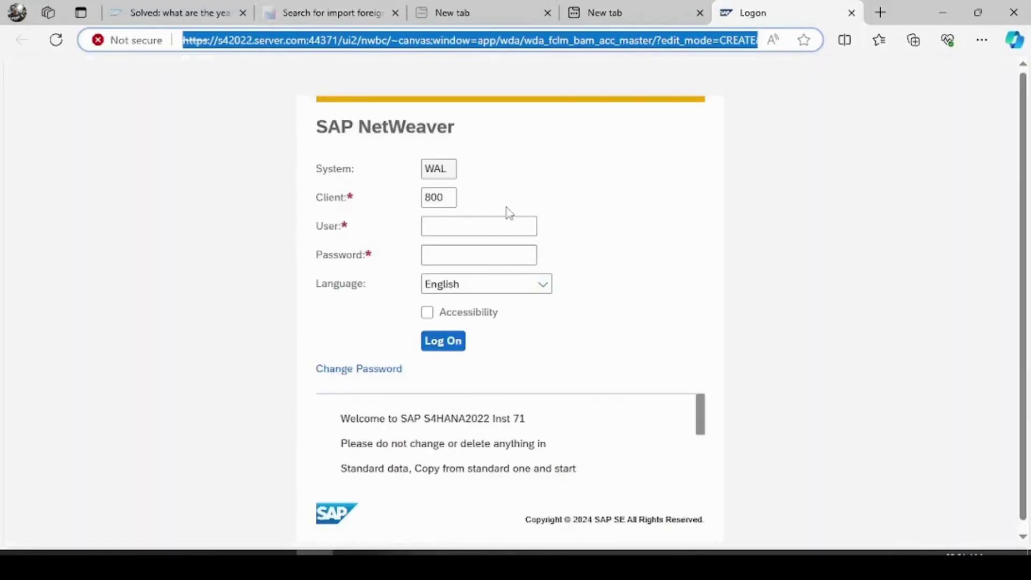
# - Log on to the SAP NetWeaver page with the user ID and password
pyautogui.click(516, 227)
pyautogui.click(516, 229)
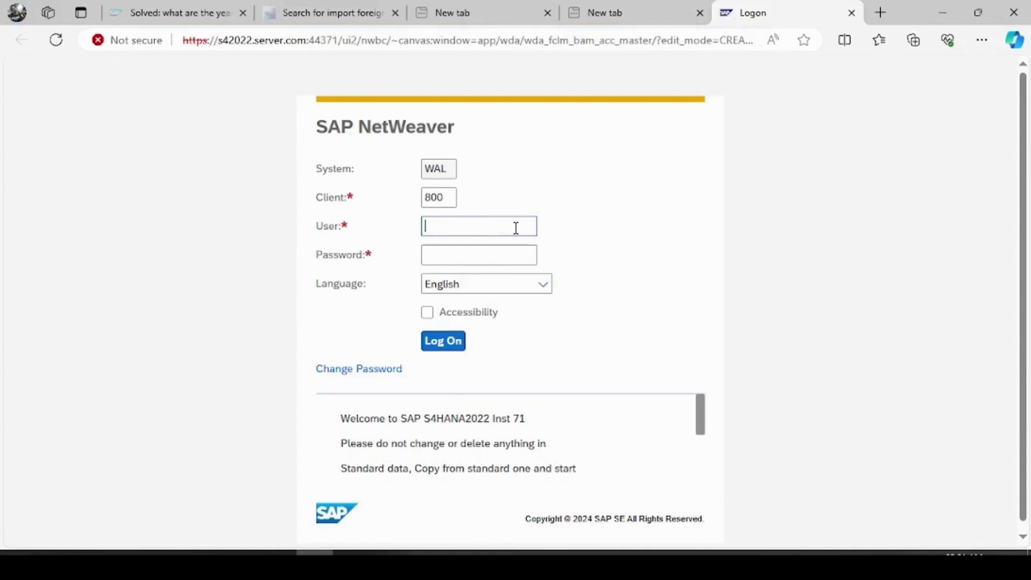
pyautogui.write('TANUJA01')
pyautogui.press('Tab')
pyautogui.write('••••••••')
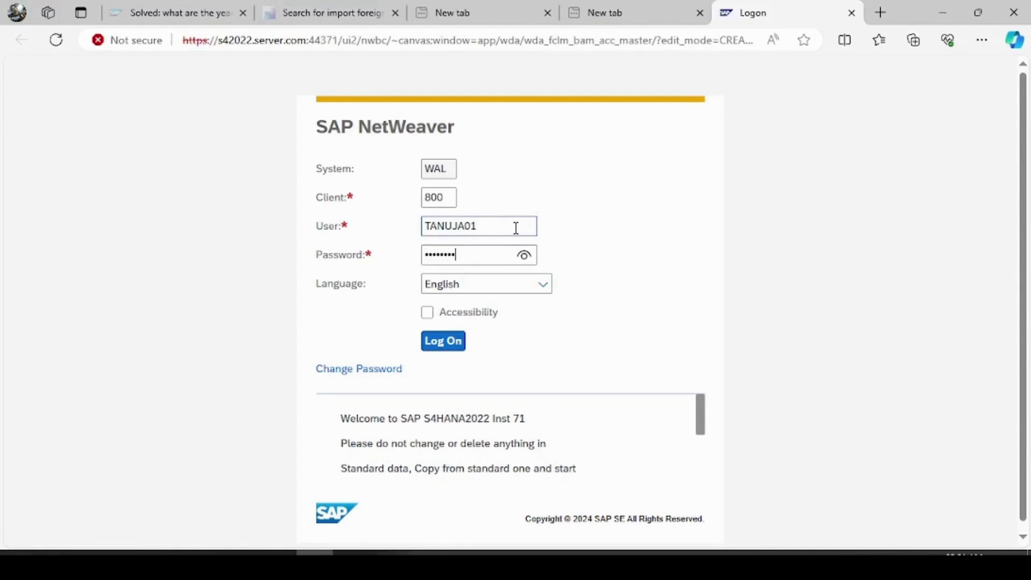
pyautogui.press('Return')
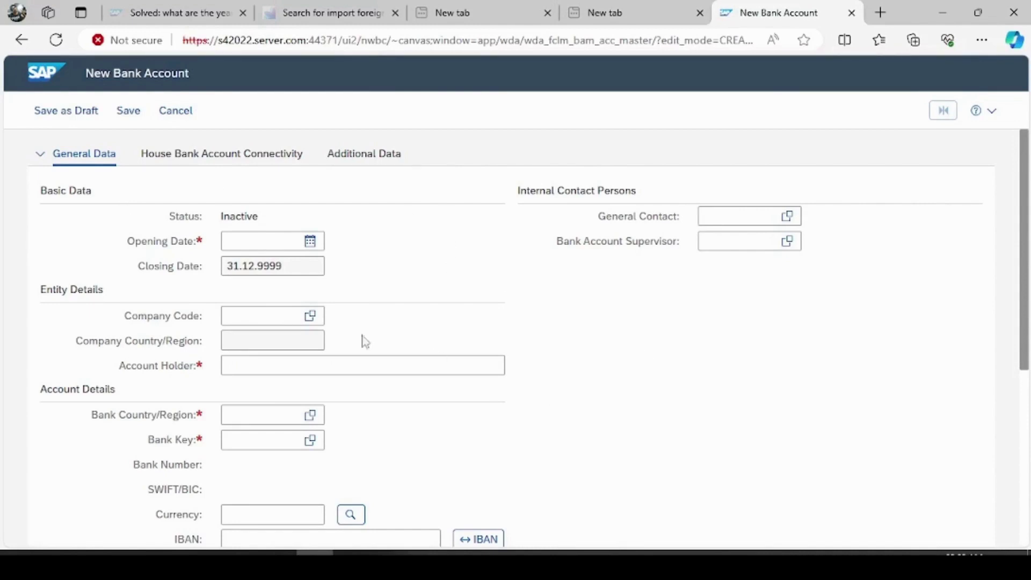
# - Set opening date 19.03.2024, company code 1112 and account holder TATA
pyautogui.click(249, 240)
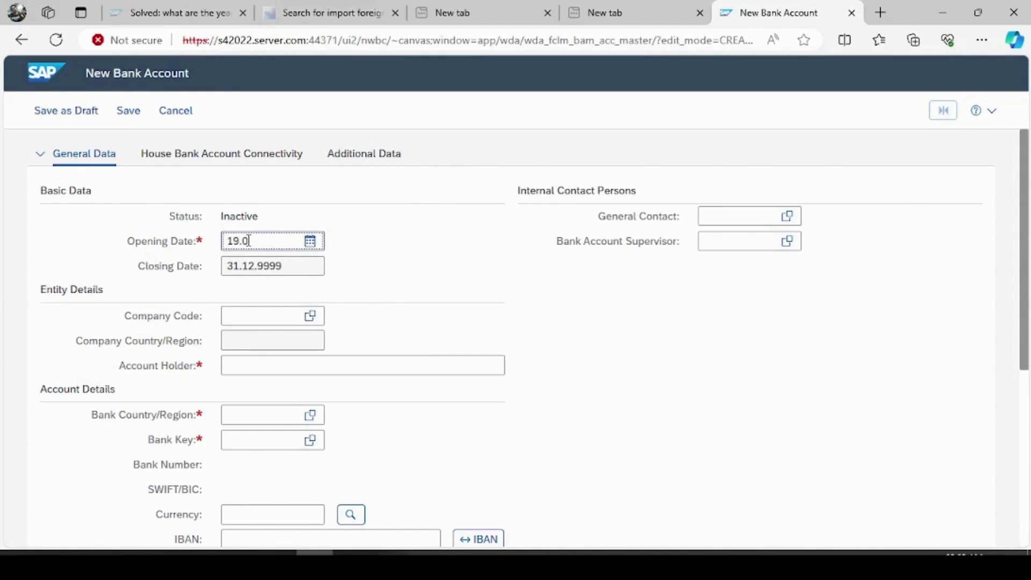
pyautogui.click(310, 240)
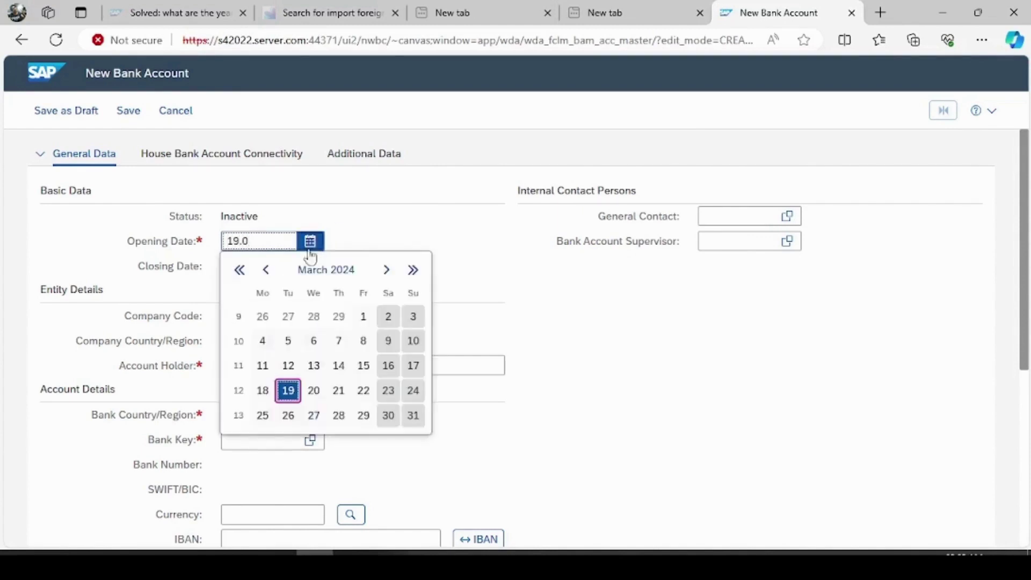
pyautogui.click(287, 390)
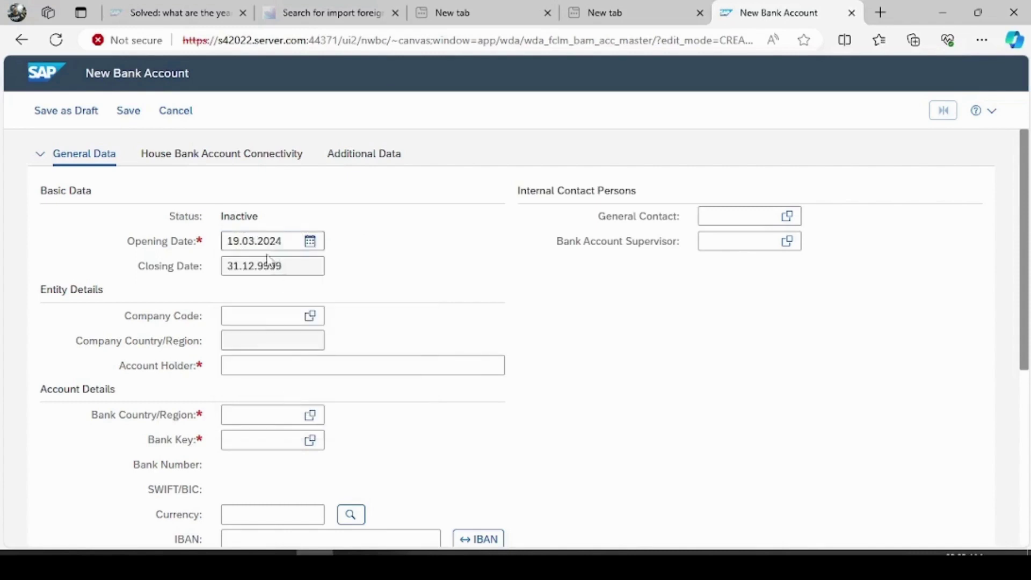
pyautogui.click(247, 318)
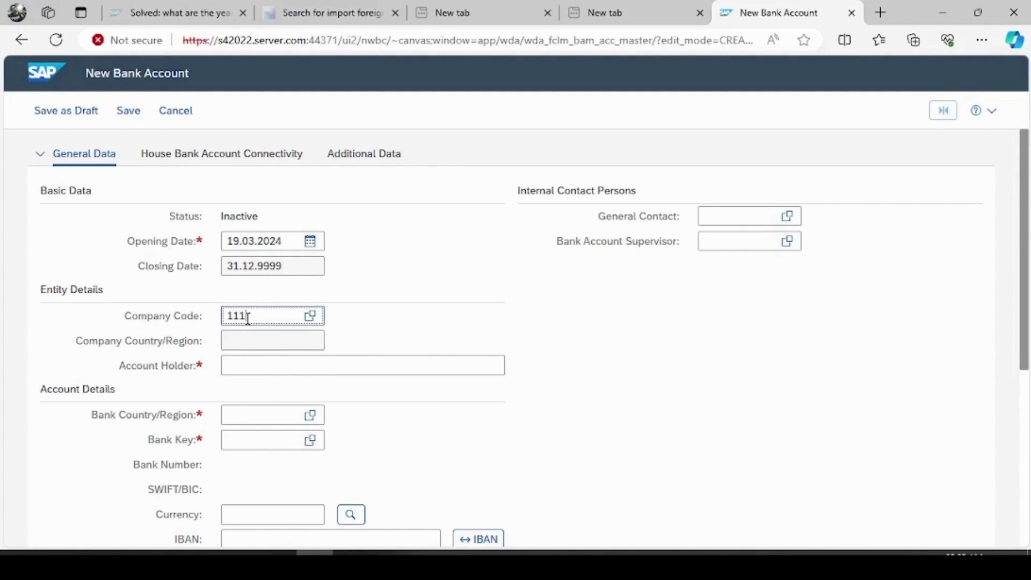
pyautogui.click(265, 363)
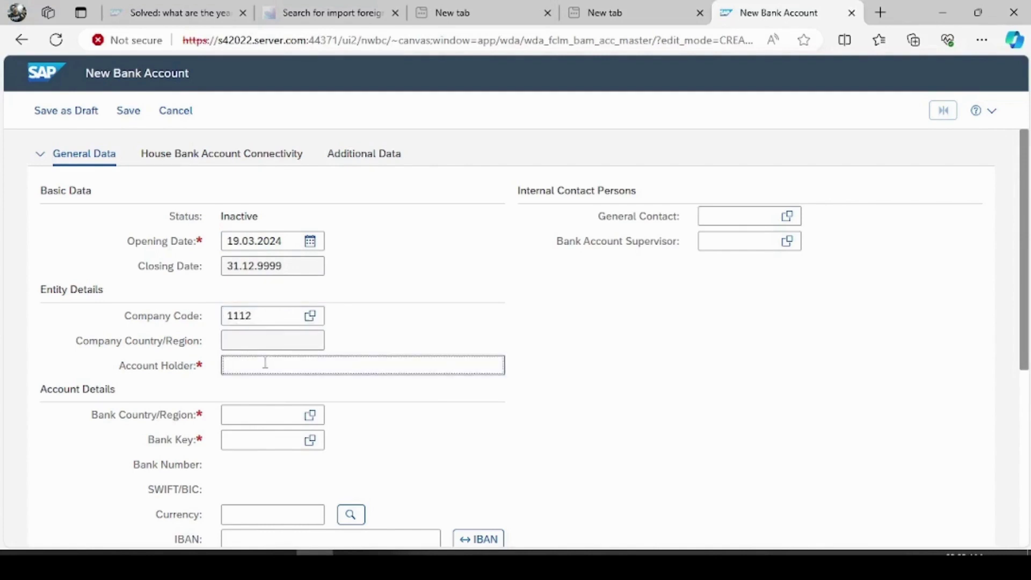
pyautogui.write('TATA')
# - Enter bank key HDFC000001 to fill in the HDFC Mumbai bank details
pyautogui.click(280, 412)
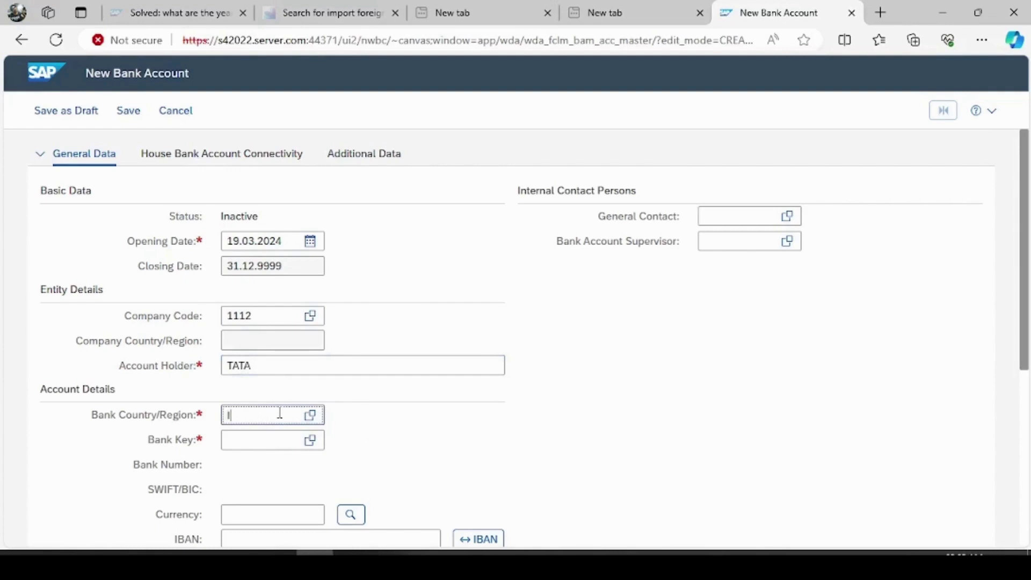
pyautogui.click(311, 417)
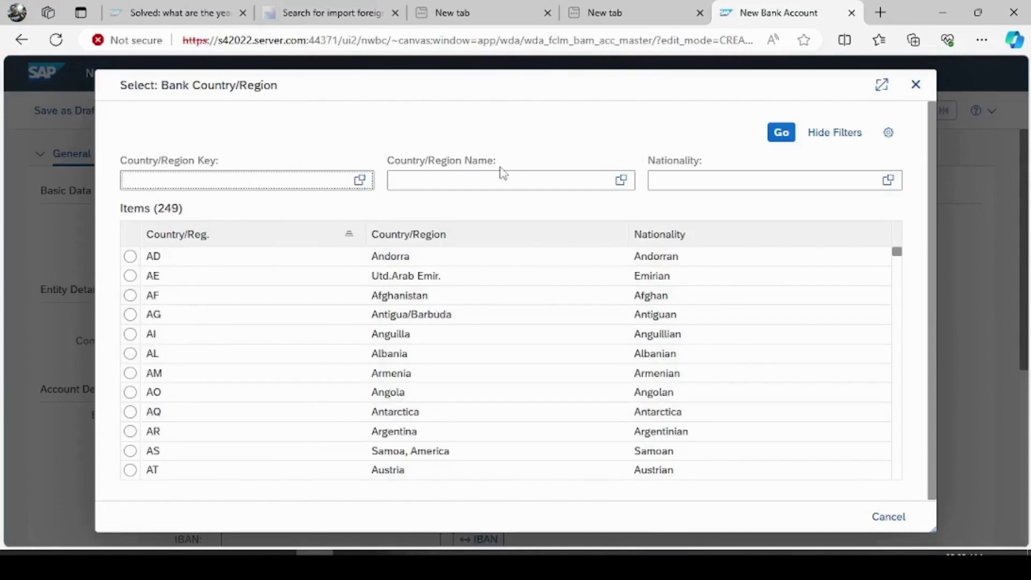
pyautogui.press('Escape')
pyautogui.click(251, 443)
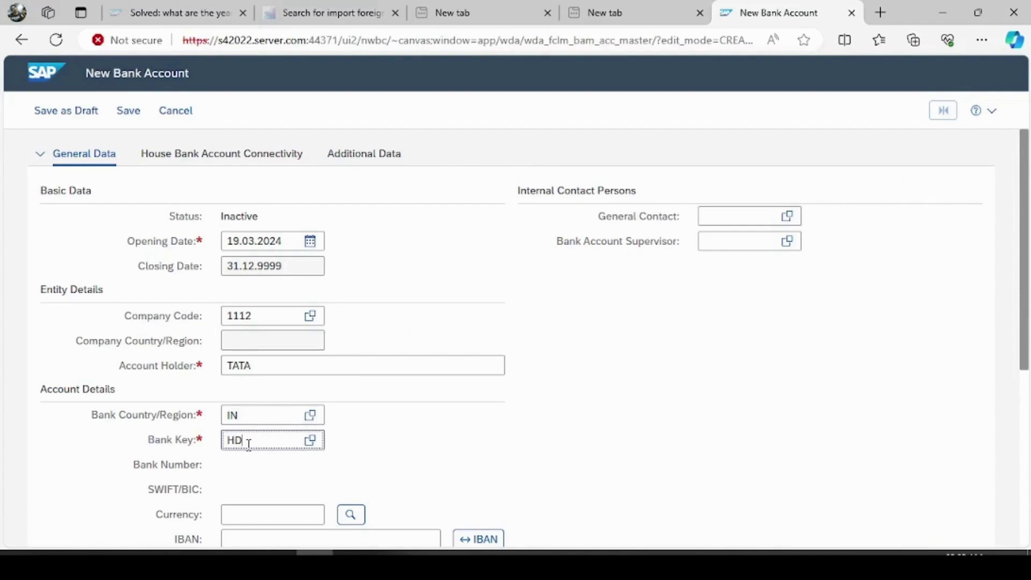
pyautogui.write('HDFC0000011')
pyautogui.press('Return')
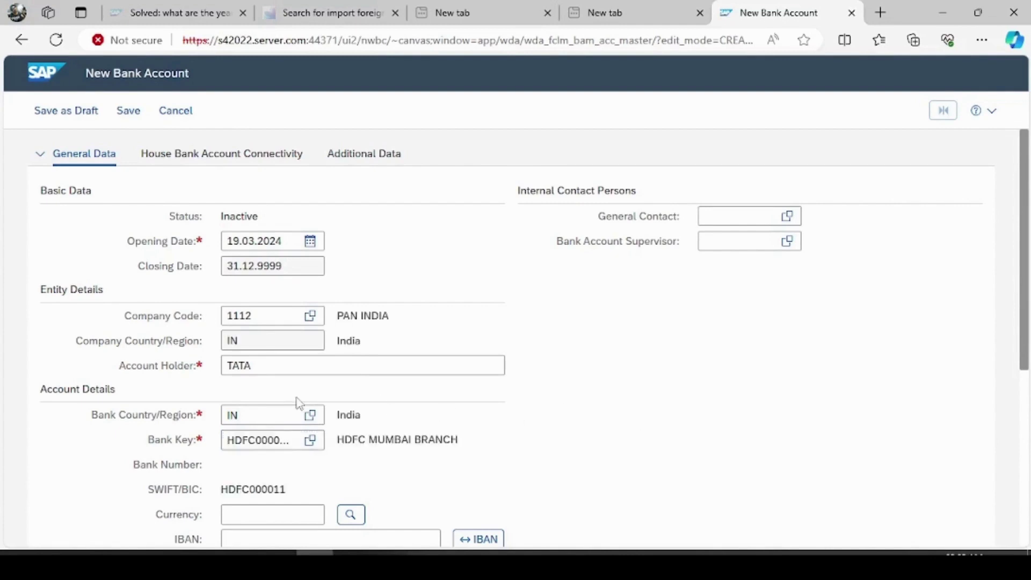
pyautogui.scroll(-1, 350, 272)
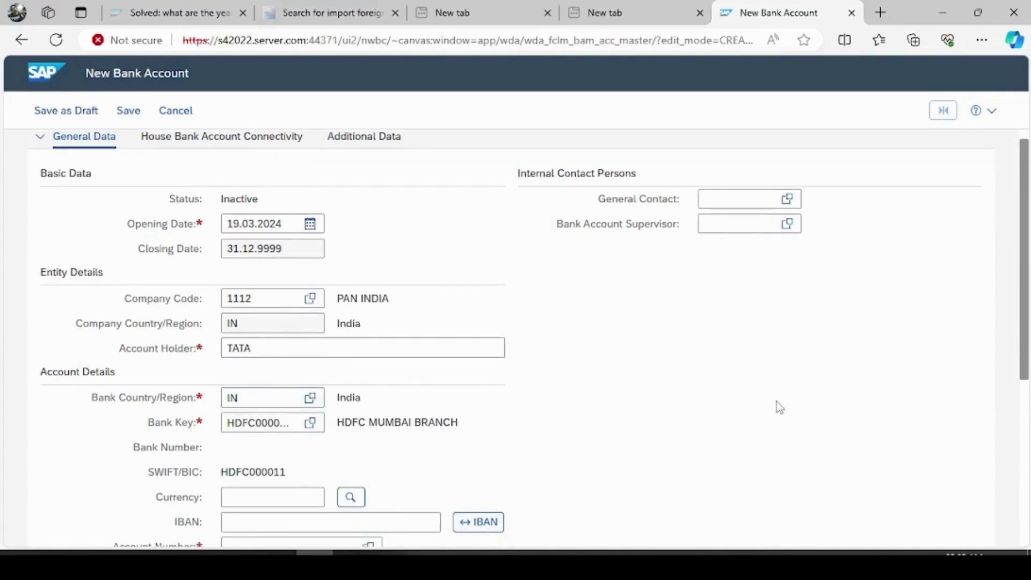
pyautogui.moveTo(1025, 284); pyautogui.dragTo(1026, 369)
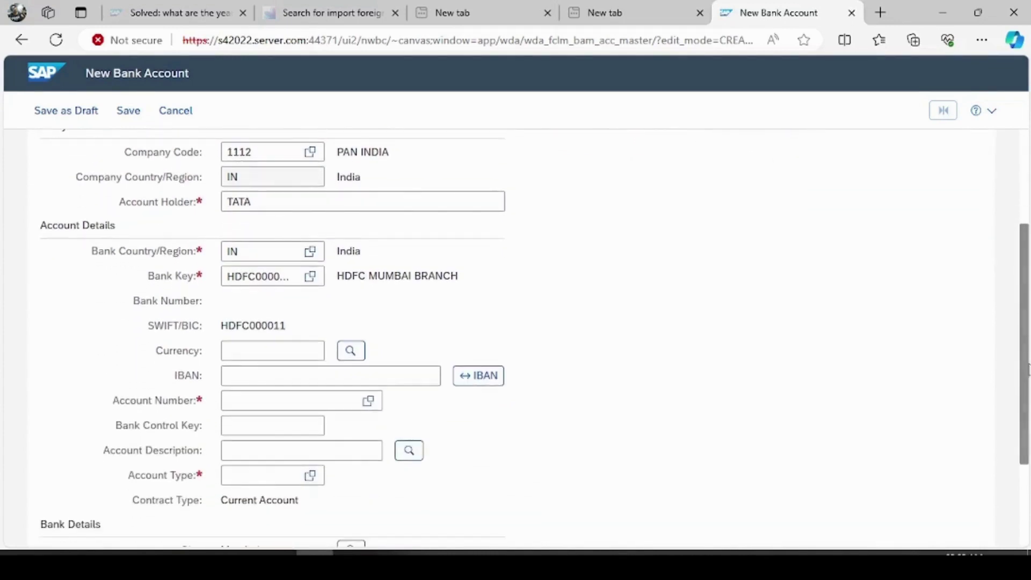
# - Enter the account number, choose account type 01 Current Account, and save
pyautogui.click(291, 405)
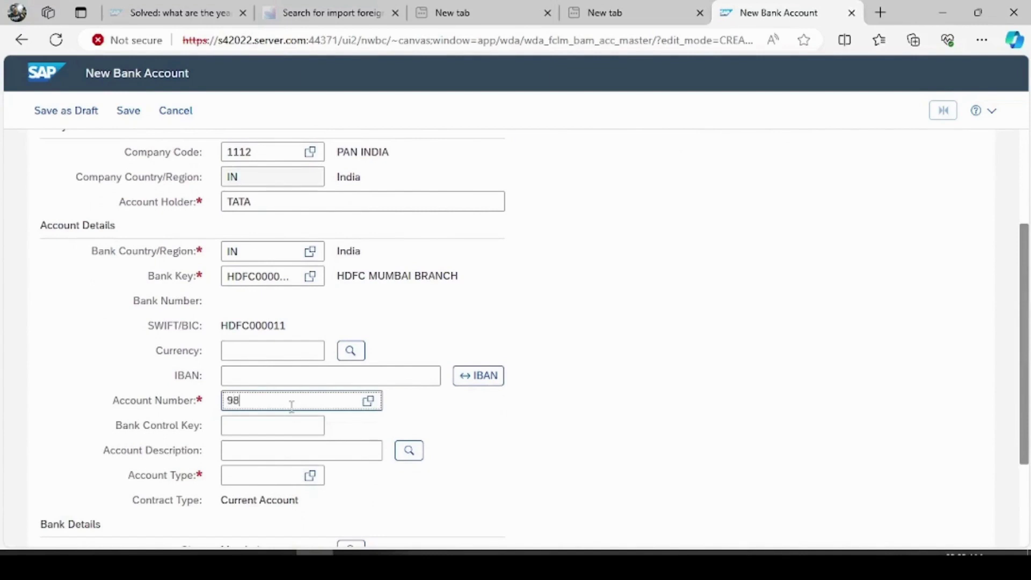
pyautogui.write('987899909')
pyautogui.click(279, 472)
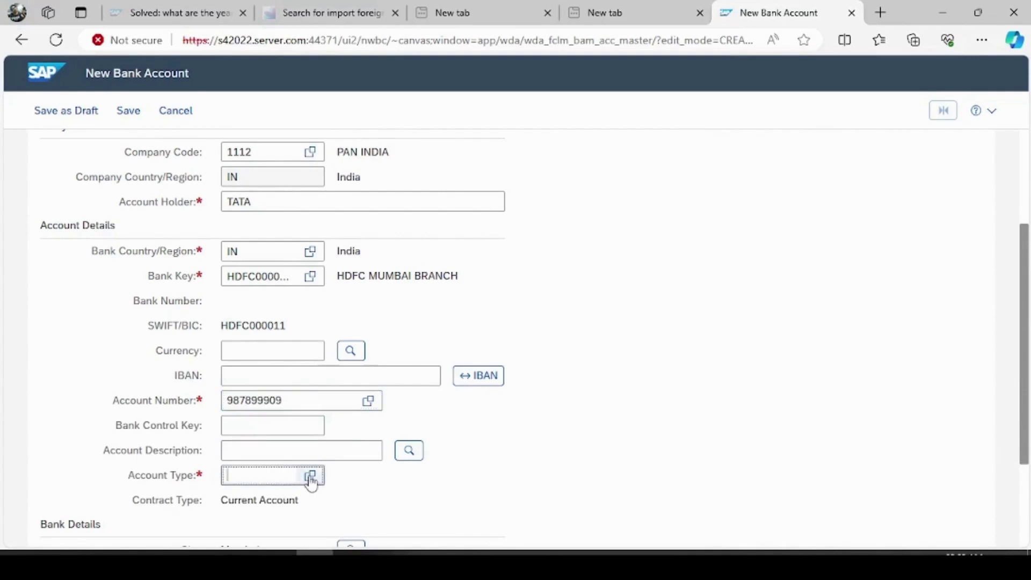
pyautogui.click(311, 476)
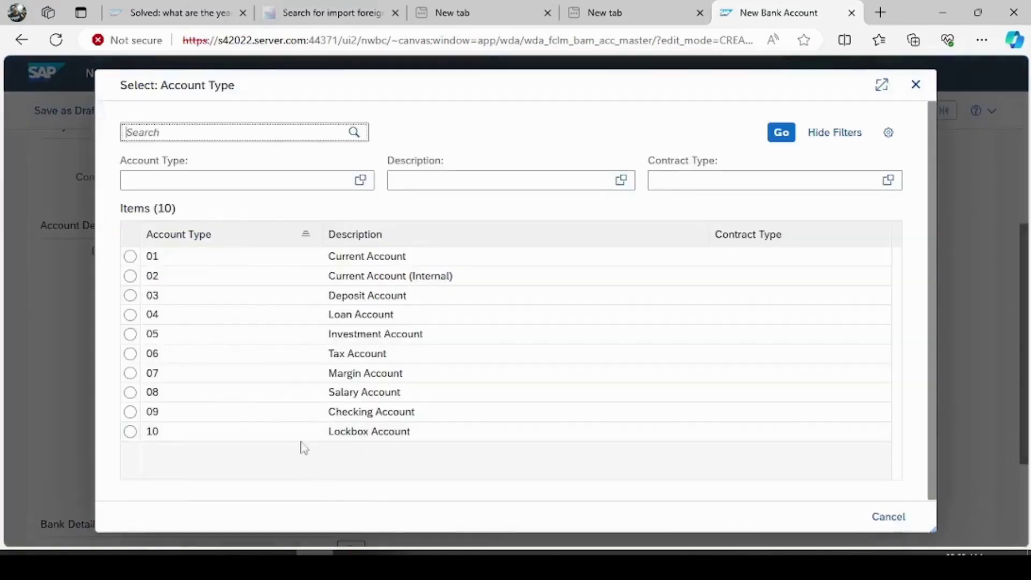
pyautogui.click(385, 259)
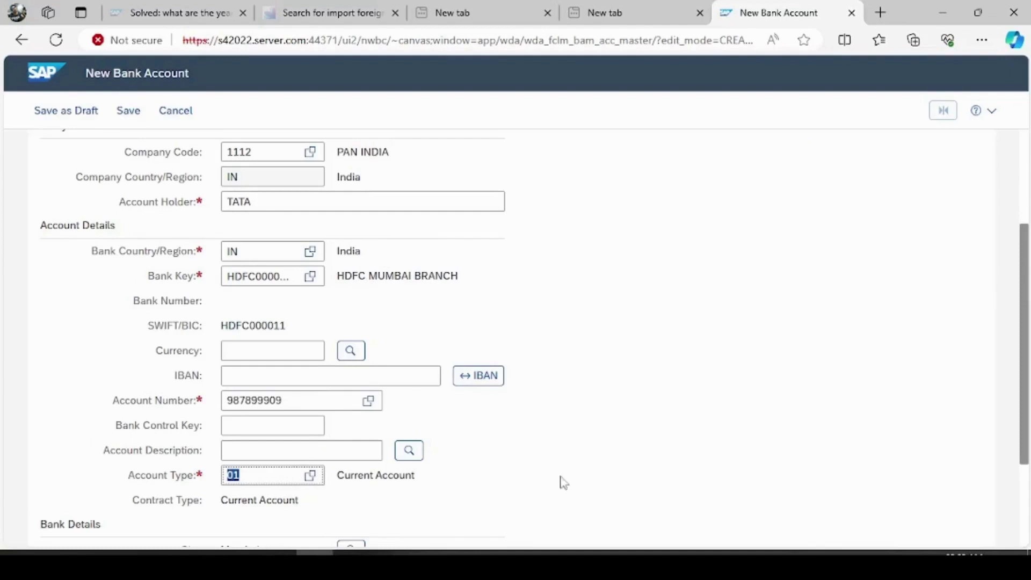
pyautogui.moveTo(1026, 328); pyautogui.dragTo(1025, 423)
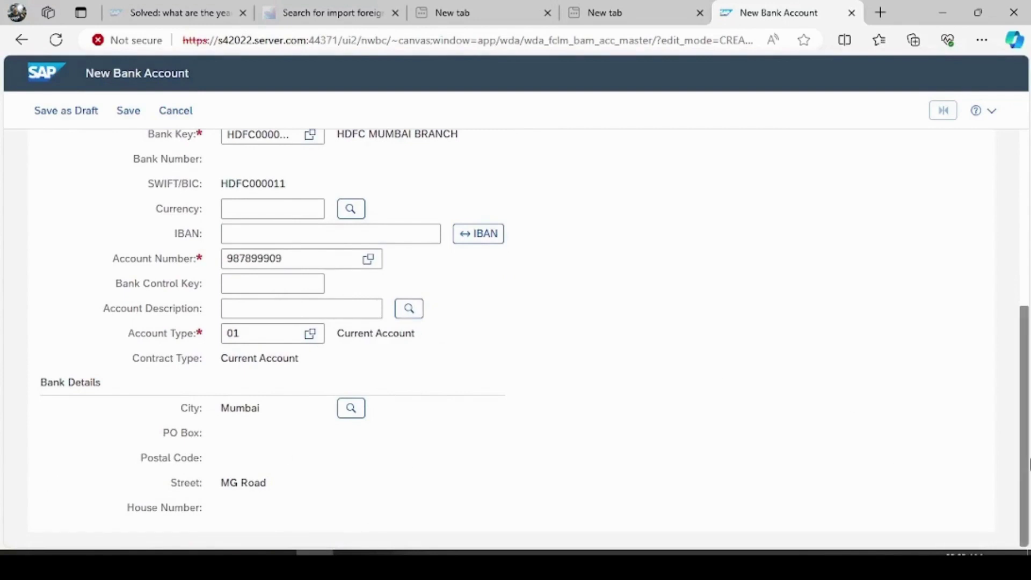
pyautogui.moveTo(1025, 466); pyautogui.dragTo(1024, 289)
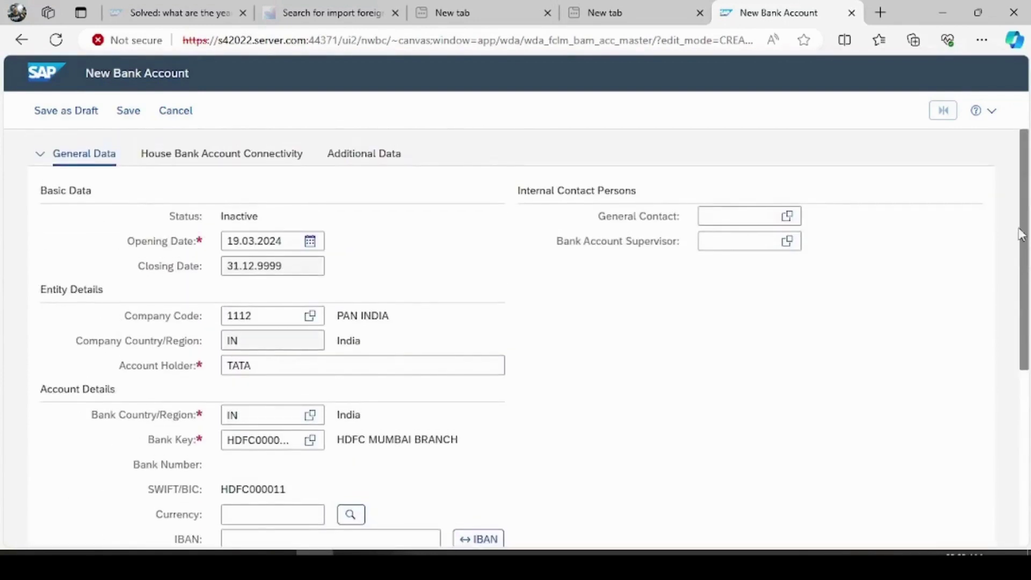
pyautogui.click(143, 119)
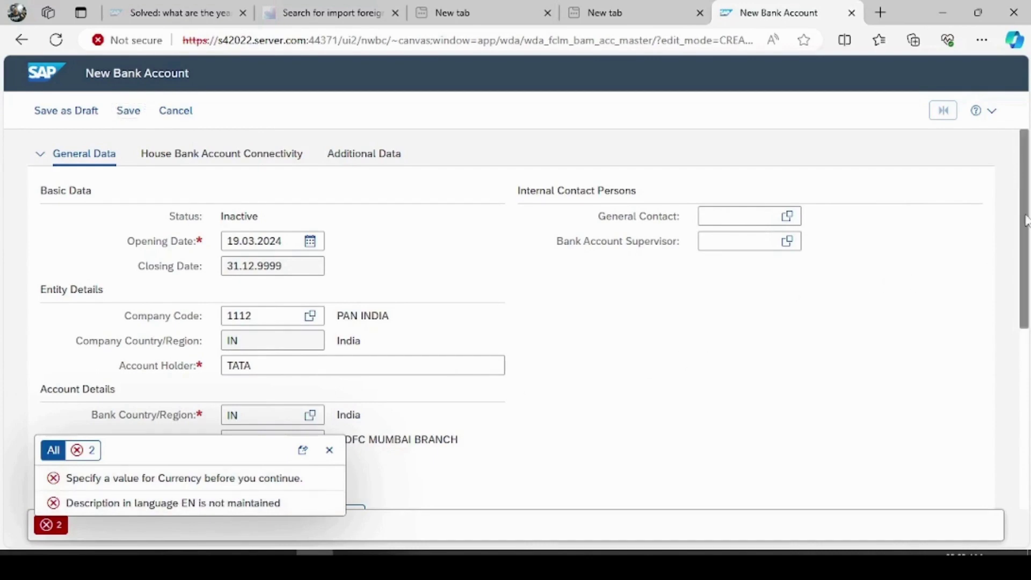
# - Add currency INR and account description HDFC BANK, then save the account
pyautogui.moveTo(1026, 220); pyautogui.dragTo(1025, 338)
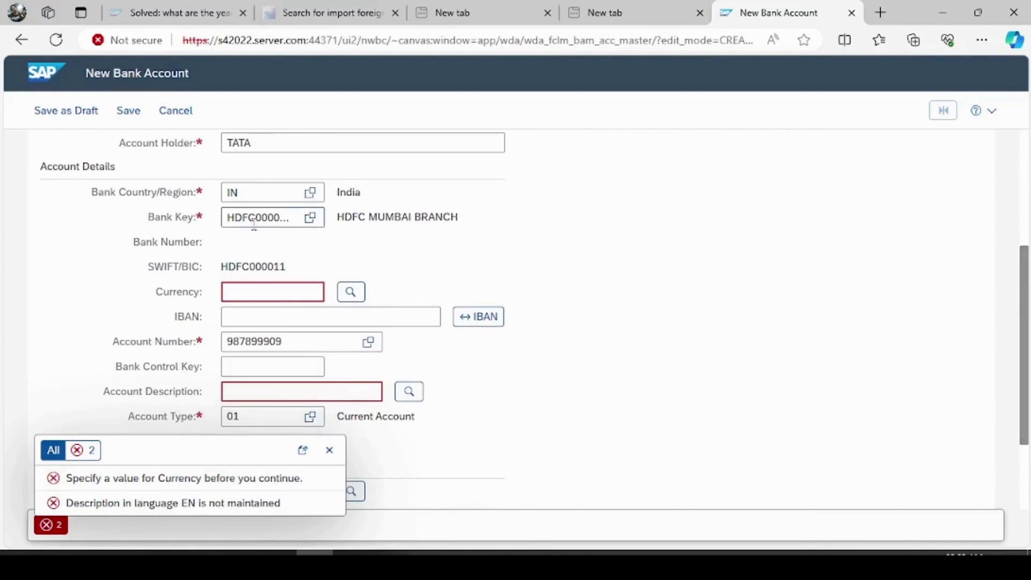
pyautogui.click(272, 290)
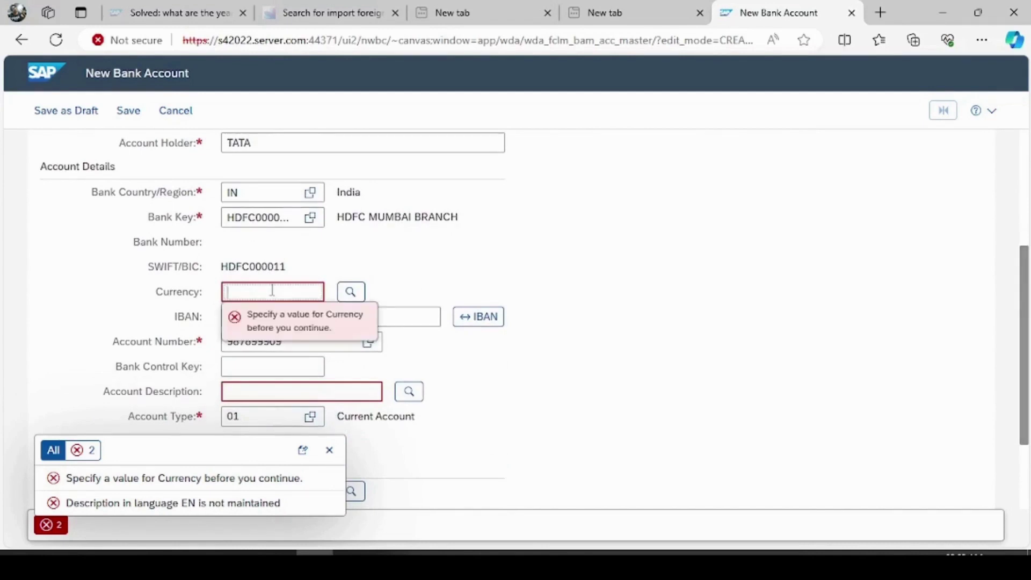
pyautogui.write('INR')
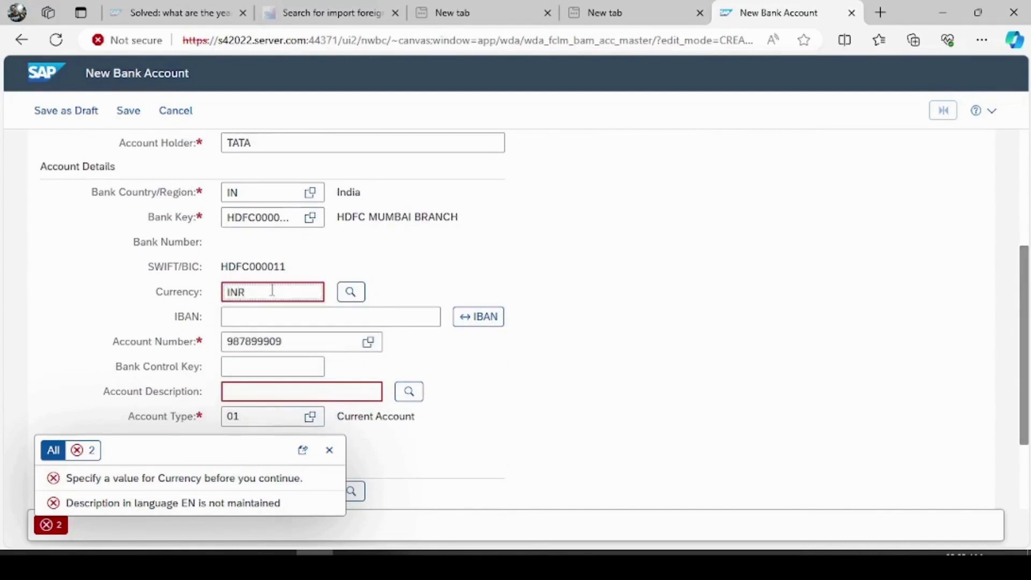
pyautogui.click(275, 394)
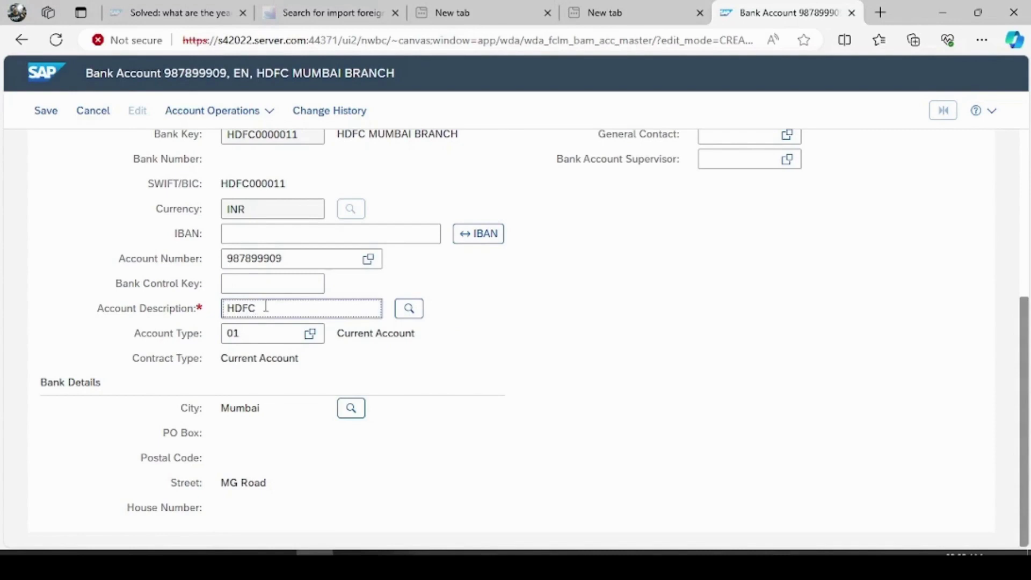
pyautogui.write('HDFC BANK')
pyautogui.hotkey('ctrl', 'a')
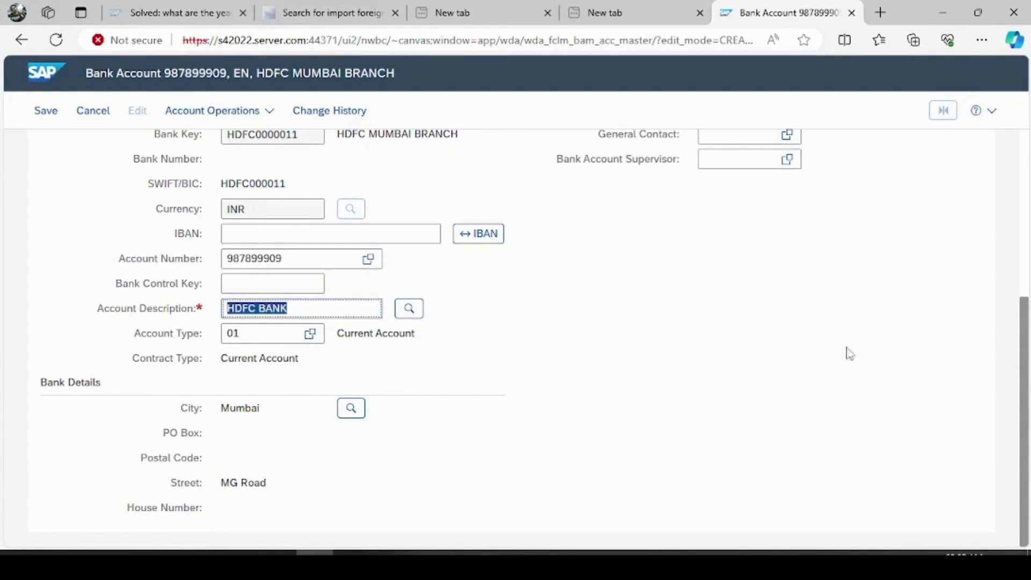
pyautogui.moveTo(1026, 342); pyautogui.dragTo(1023, 132)
pyautogui.click(47, 112)
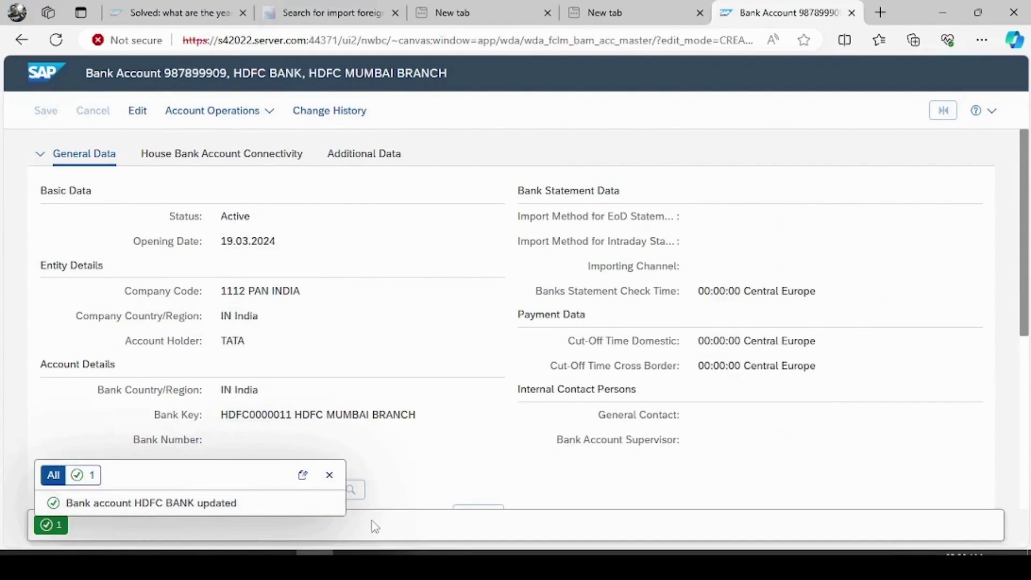
# - Open House Bank Account Connectivity in edit mode and add a new link row
pyautogui.click(330, 474)
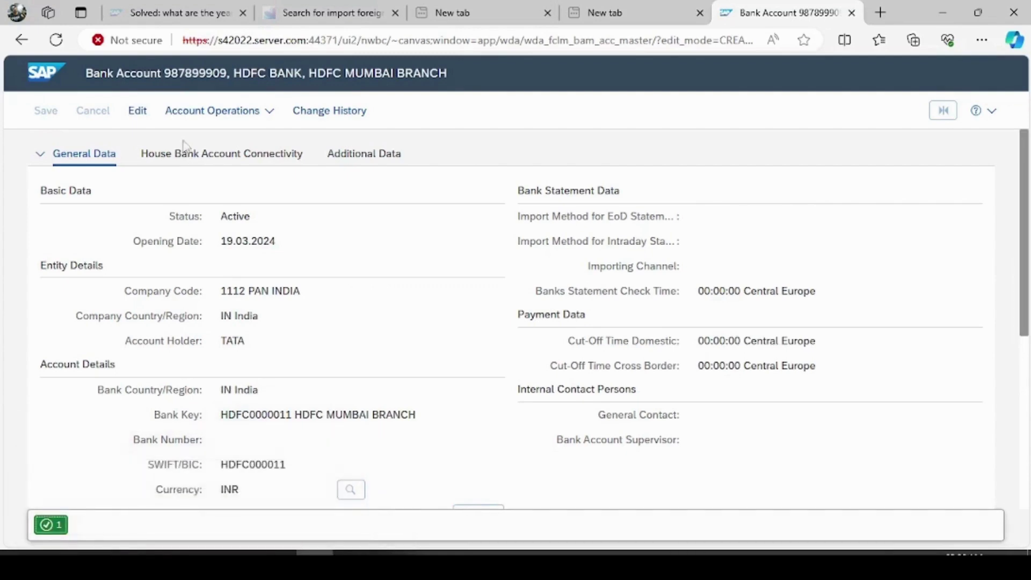
pyautogui.click(176, 162)
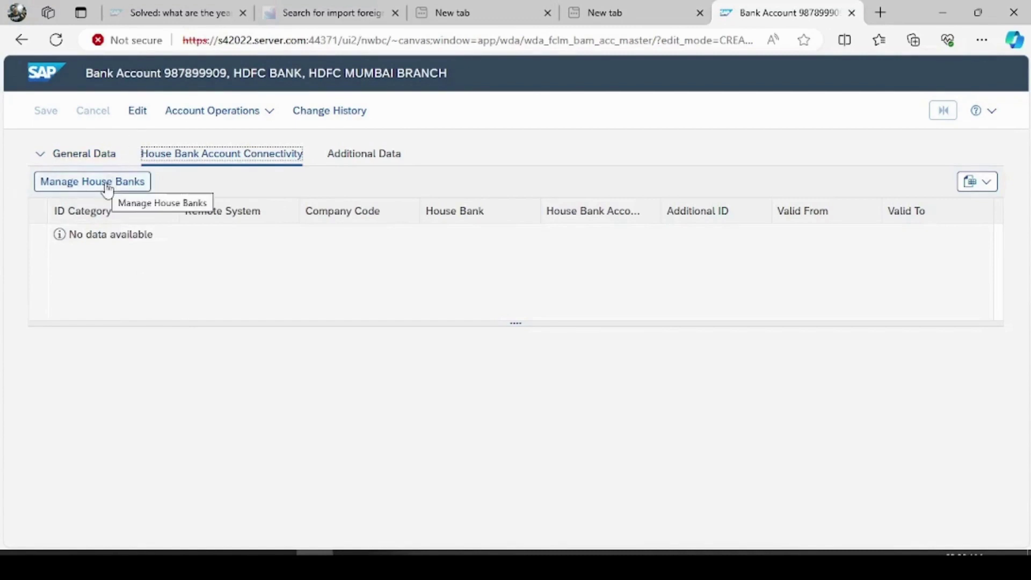
pyautogui.click(137, 112)
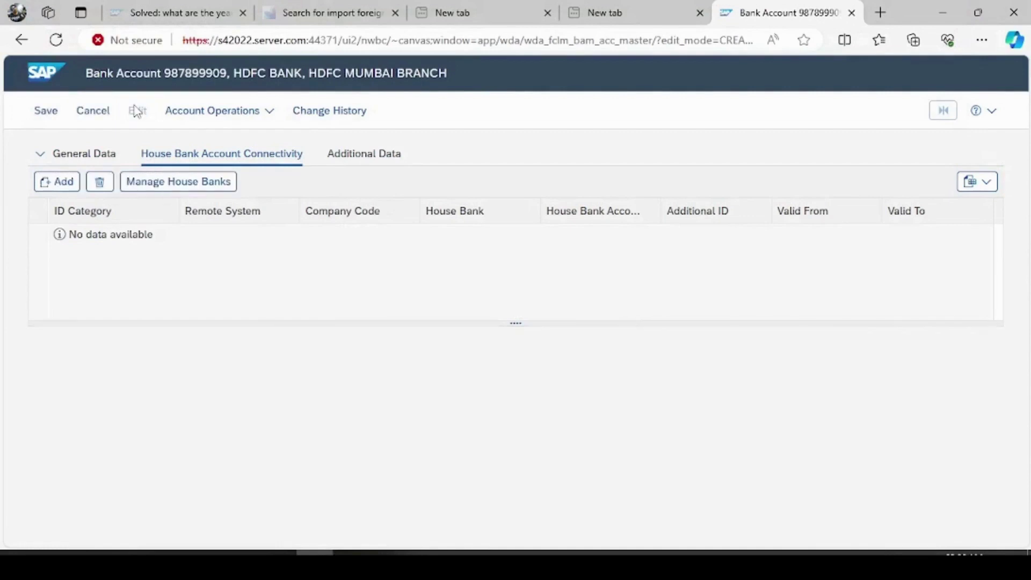
pyautogui.click(55, 193)
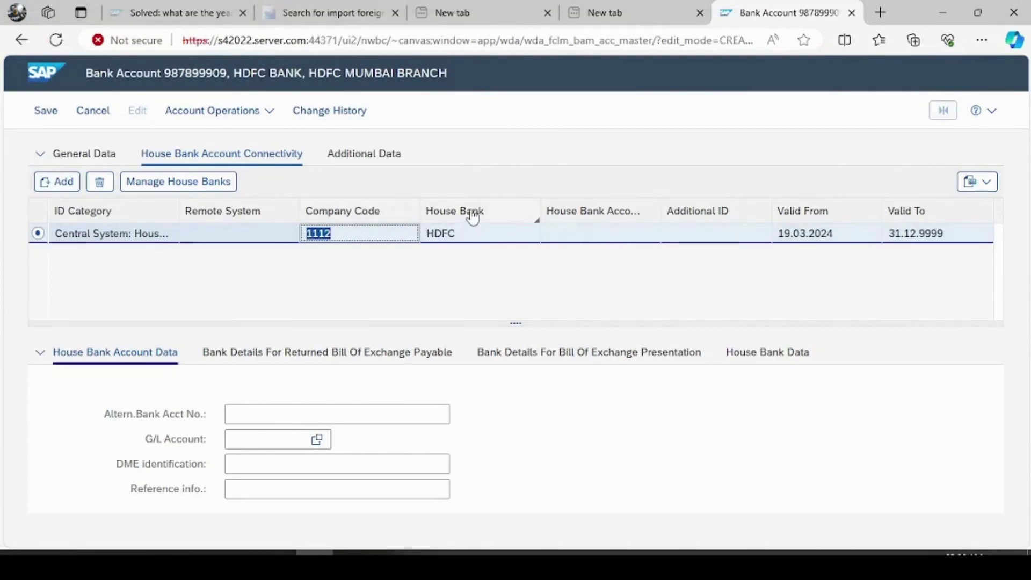
# - Set the new row to house bank HDFC with house bank account ID HDFC0
pyautogui.click(458, 234)
pyautogui.click(605, 236)
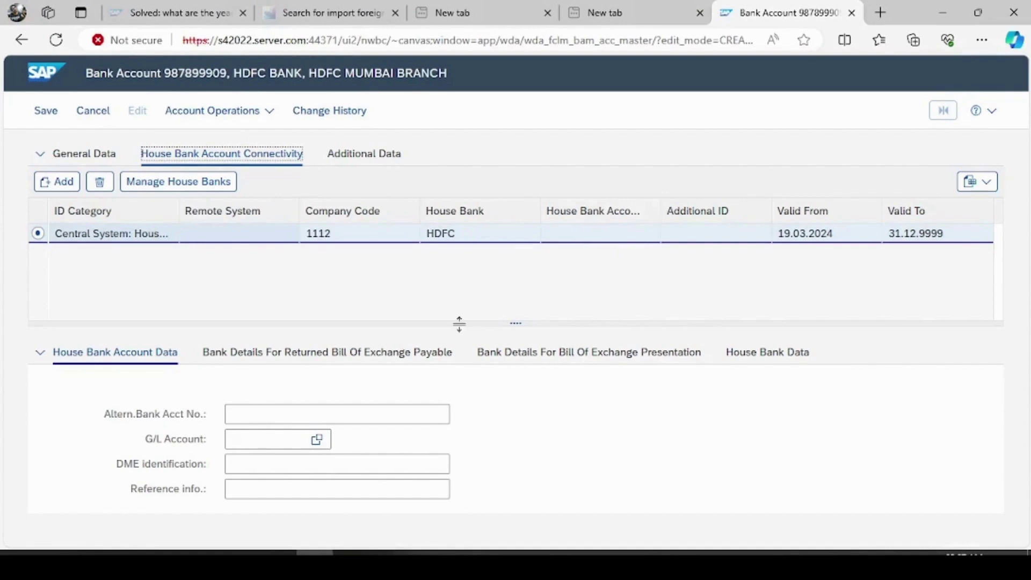
pyautogui.click(572, 238)
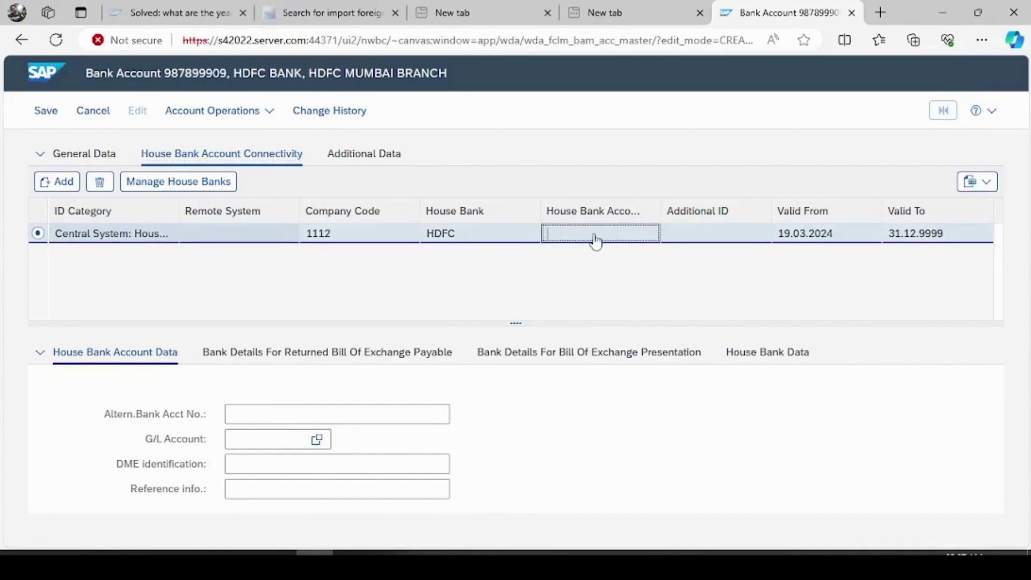
pyautogui.write('HDFC0')
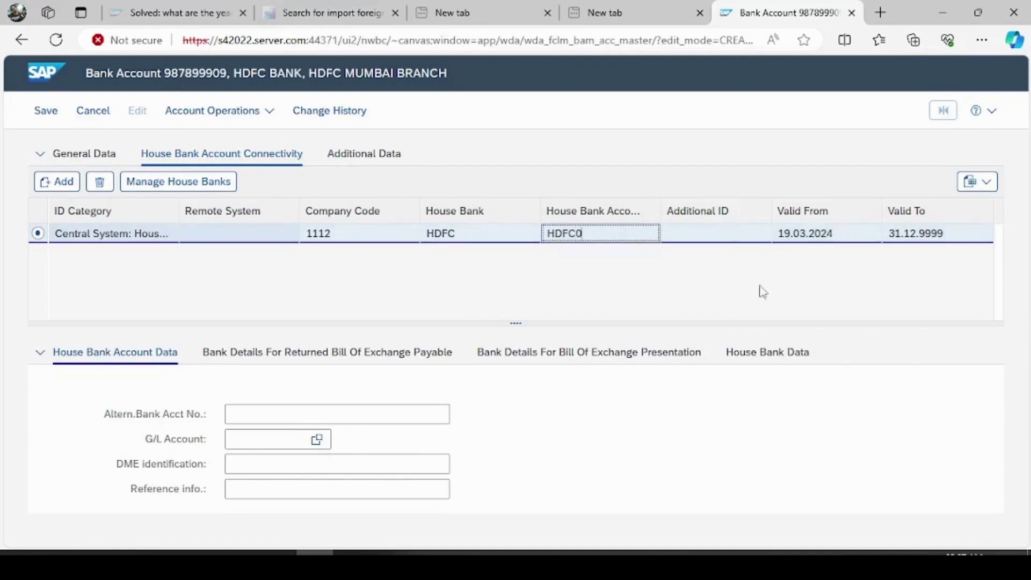
pyautogui.click(705, 303)
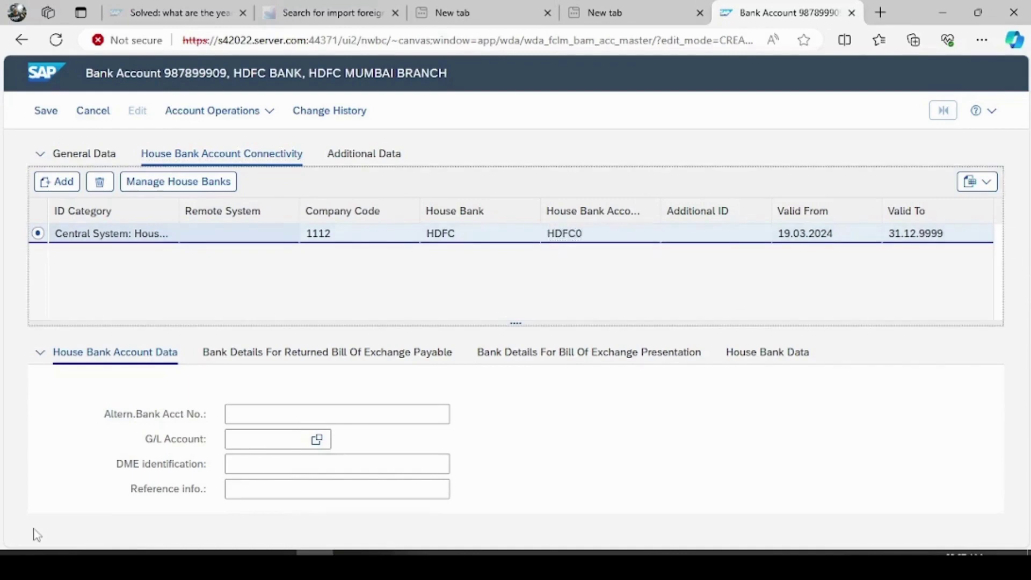
pyautogui.click(286, 419)
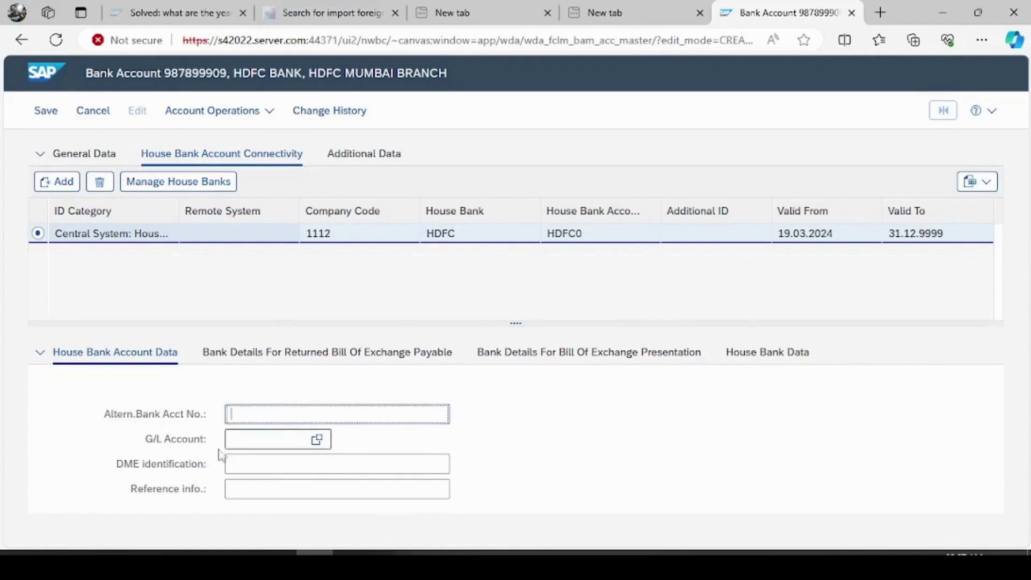
pyautogui.click(293, 441)
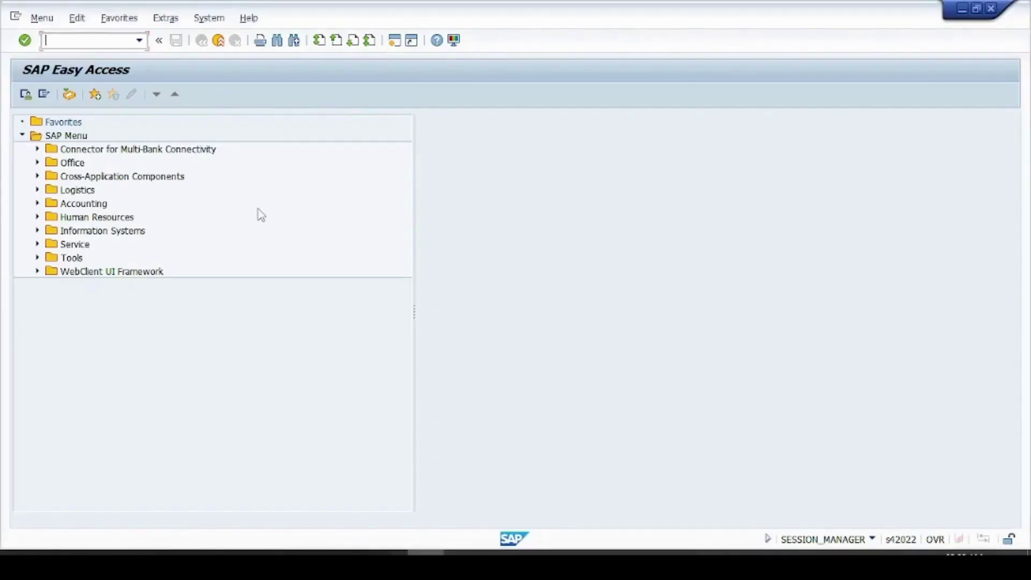
# - In FS00, open G/L account 000002 HDFC Bank and check its INR currency and field status group G005
pyautogui.write('fs00')
pyautogui.press('Return')
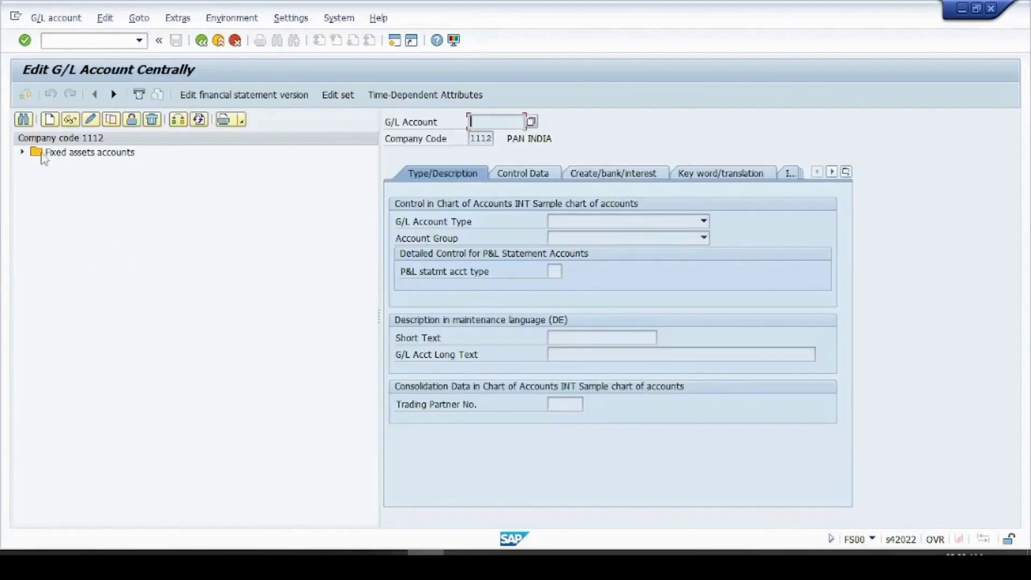
pyautogui.click(23, 152)
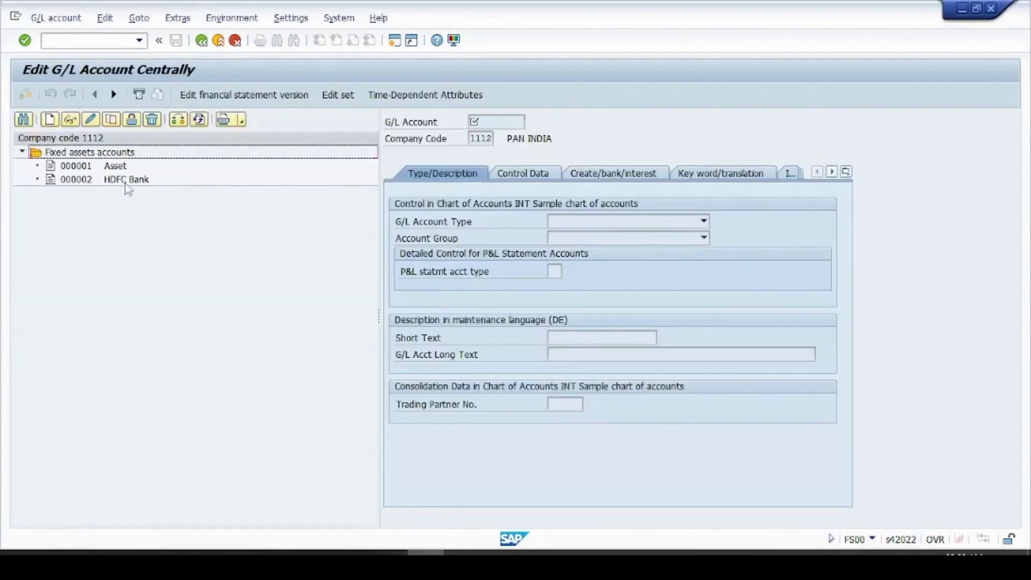
pyautogui.doubleClick(124, 180)
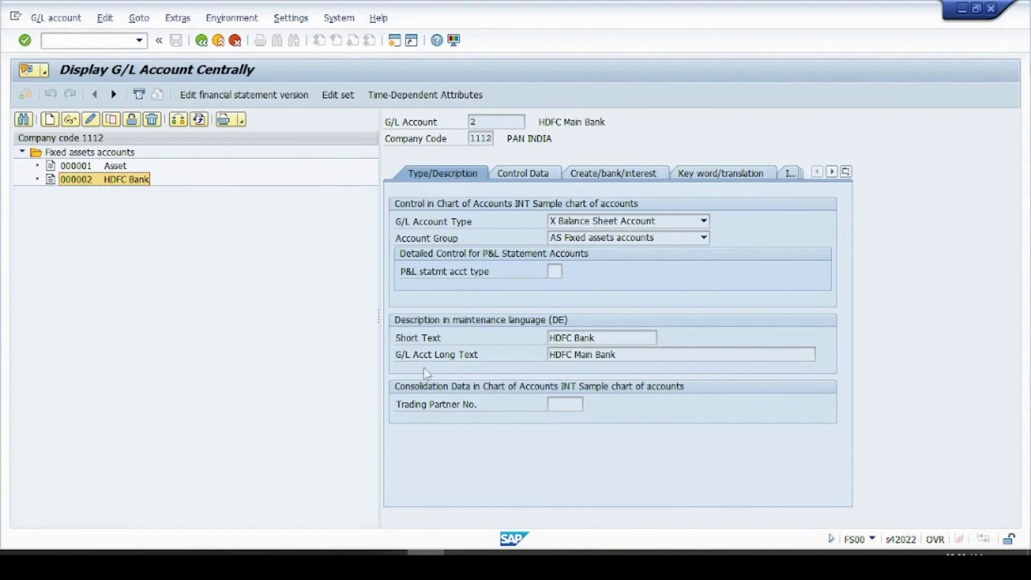
pyautogui.click(531, 177)
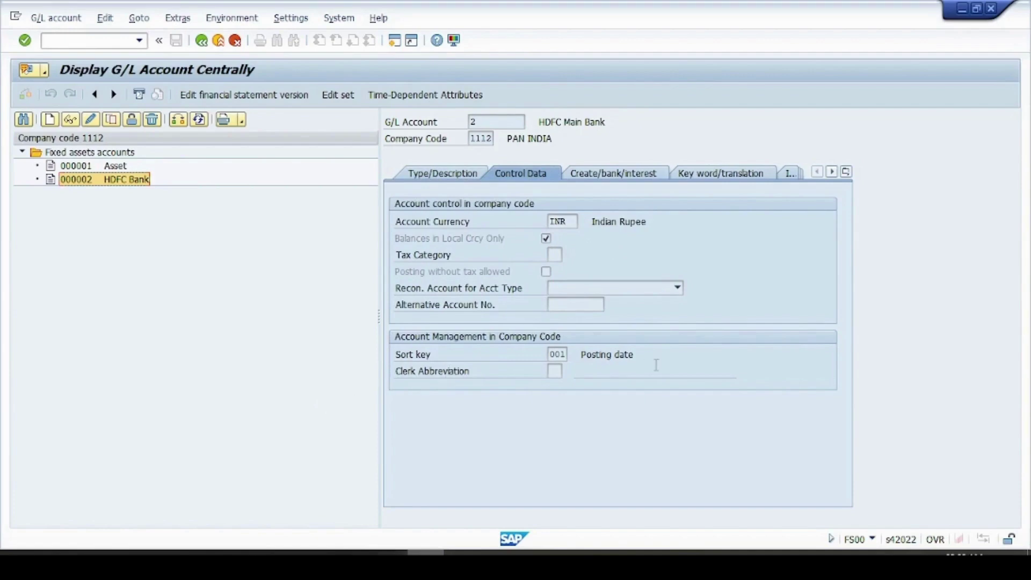
pyautogui.click(617, 166)
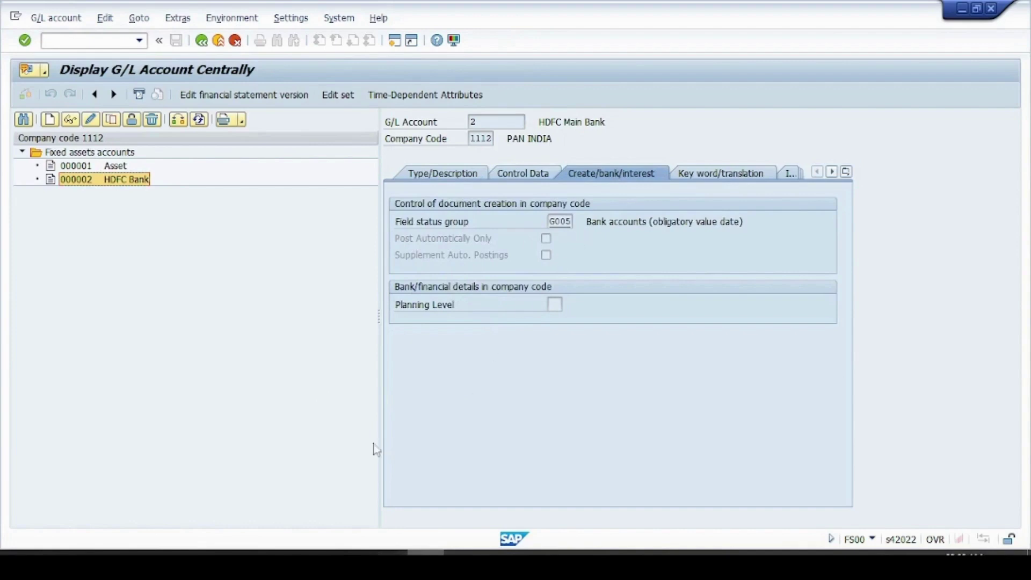
# - Assign G/L account 2 (HDFC Main Bank) to the HDFC house bank link, save, and return to SAP Easy Access
pyautogui.moveTo(425, 552)
pyautogui.click(314, 552)
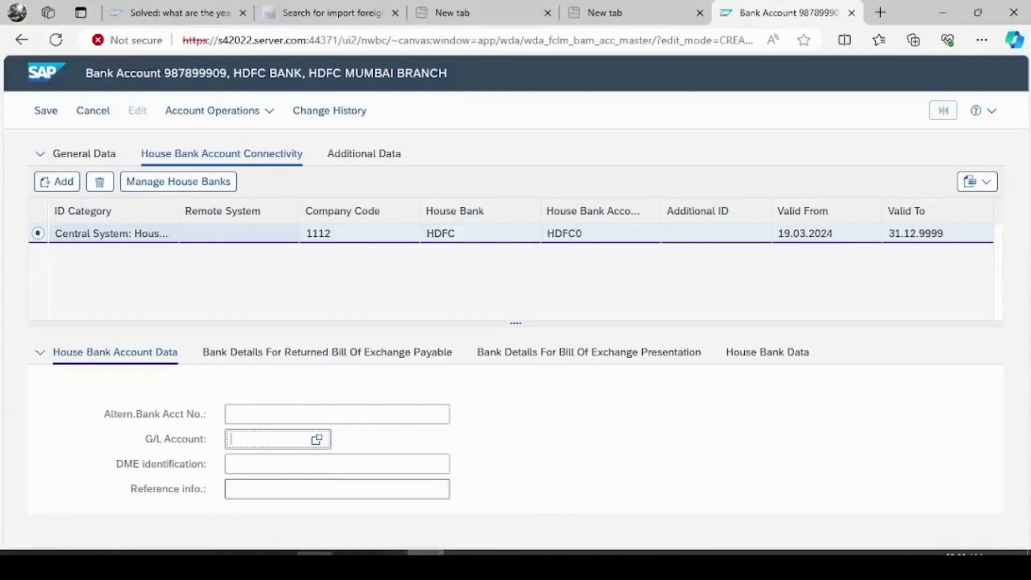
pyautogui.click(279, 435)
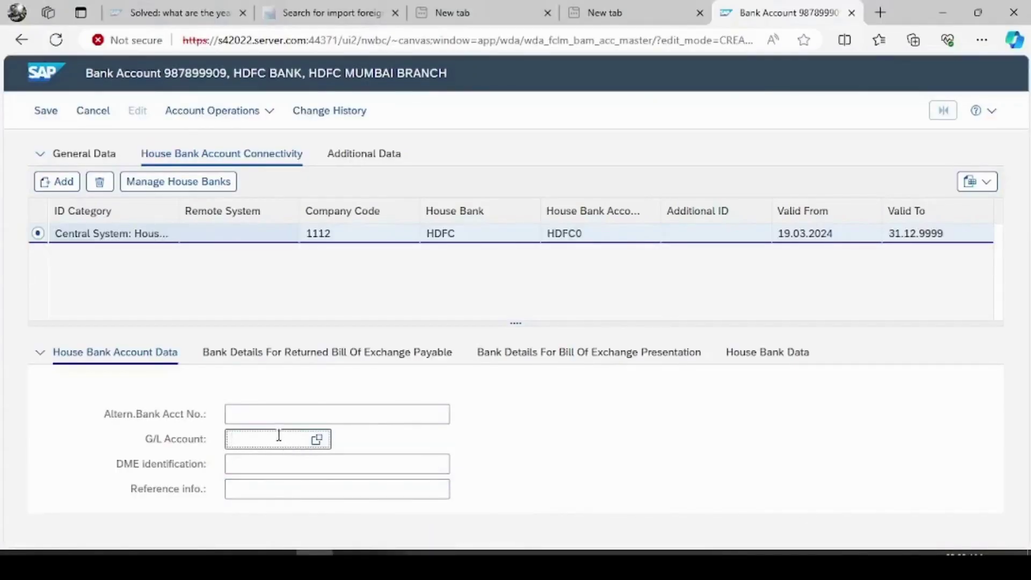
pyautogui.press('F4')
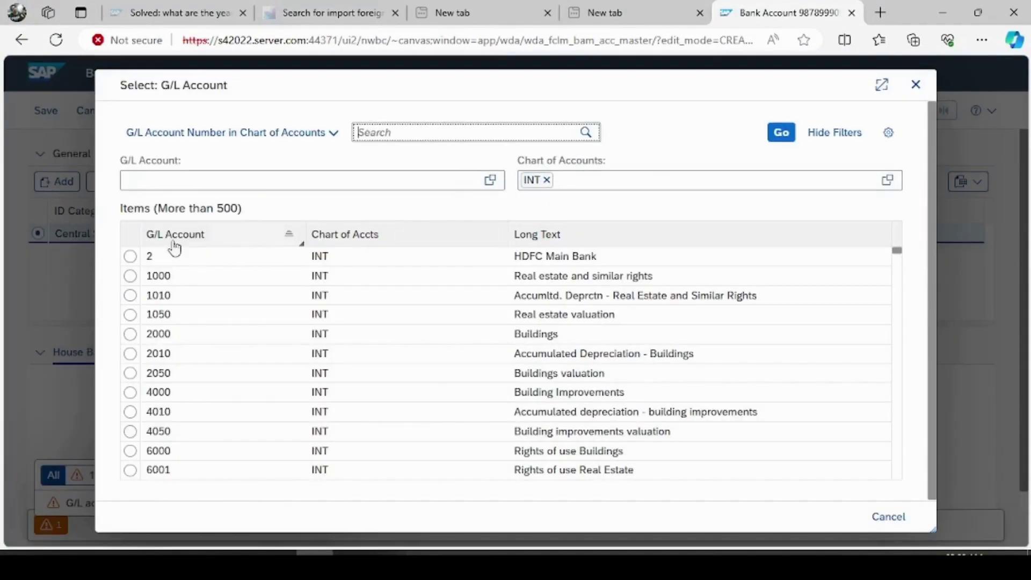
pyautogui.click(341, 258)
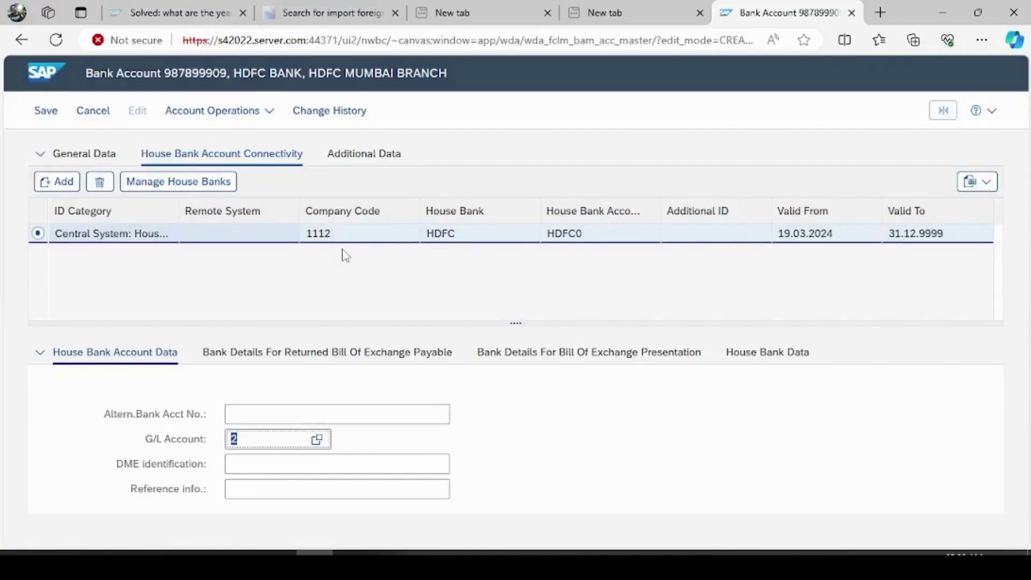
pyautogui.click(269, 438)
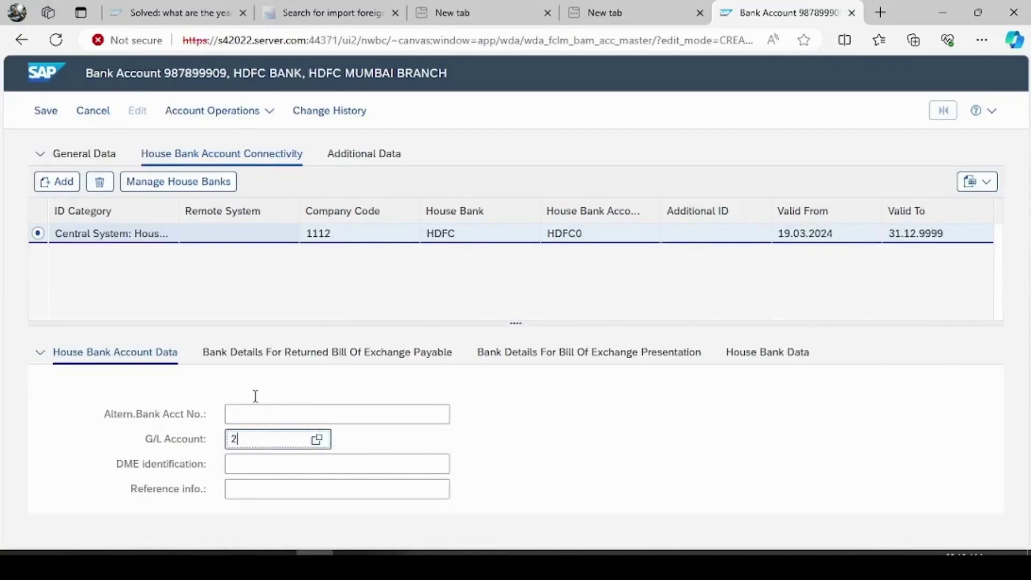
pyautogui.click(50, 115)
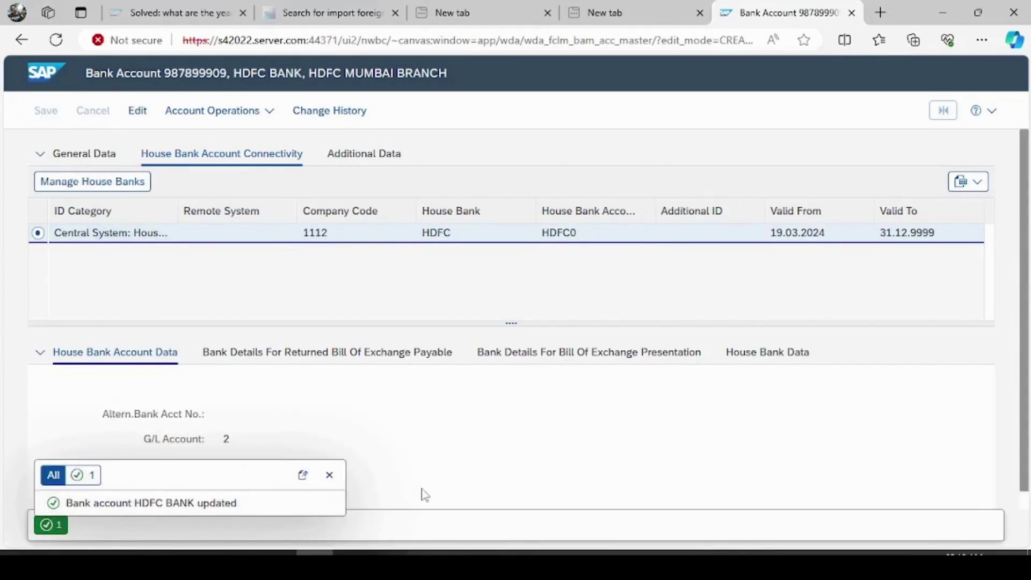
pyautogui.click(424, 550)
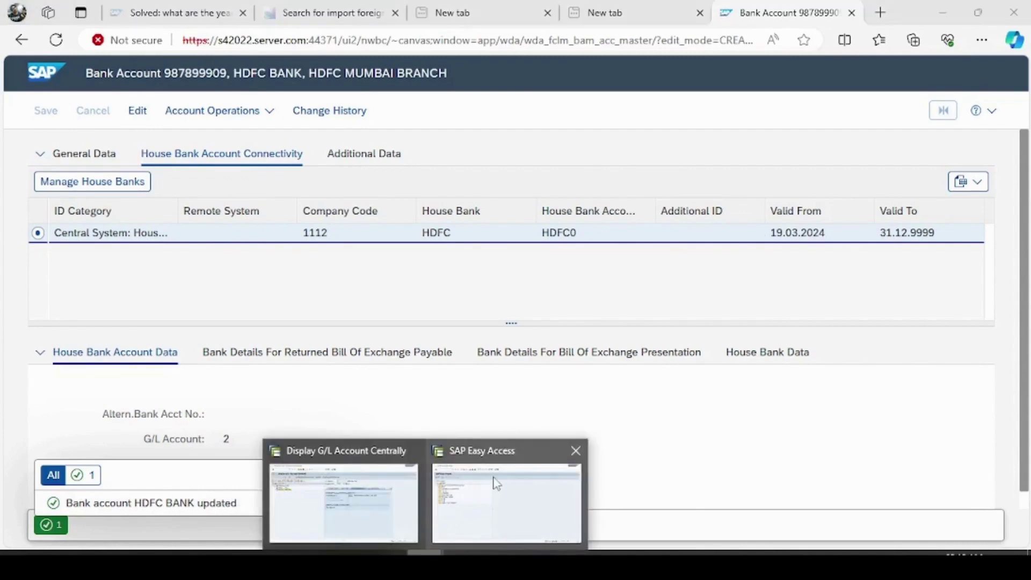
pyautogui.click(496, 483)
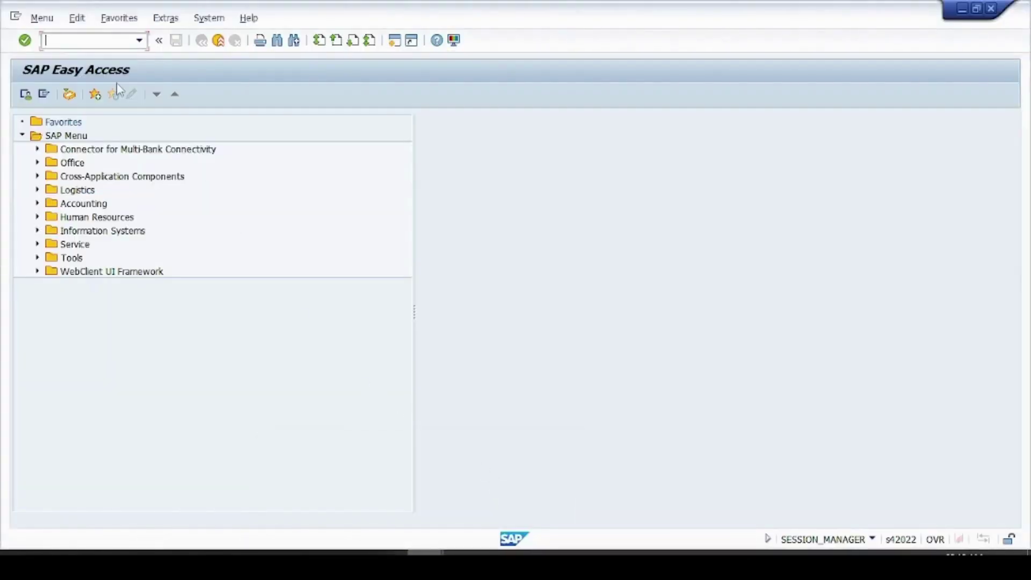
# - In FI12, verify house bank HDFC account HDFC0 for company code 1112: G/L 2, INR, bank key HDFC0000011
pyautogui.press('Return')
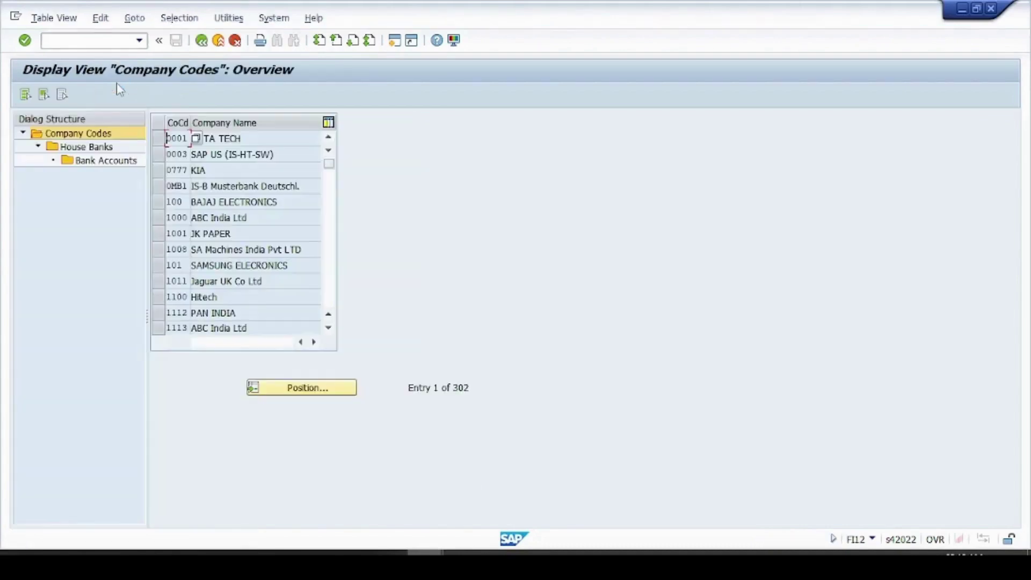
pyautogui.click(158, 312)
pyautogui.click(73, 148)
pyautogui.doubleClick(73, 151)
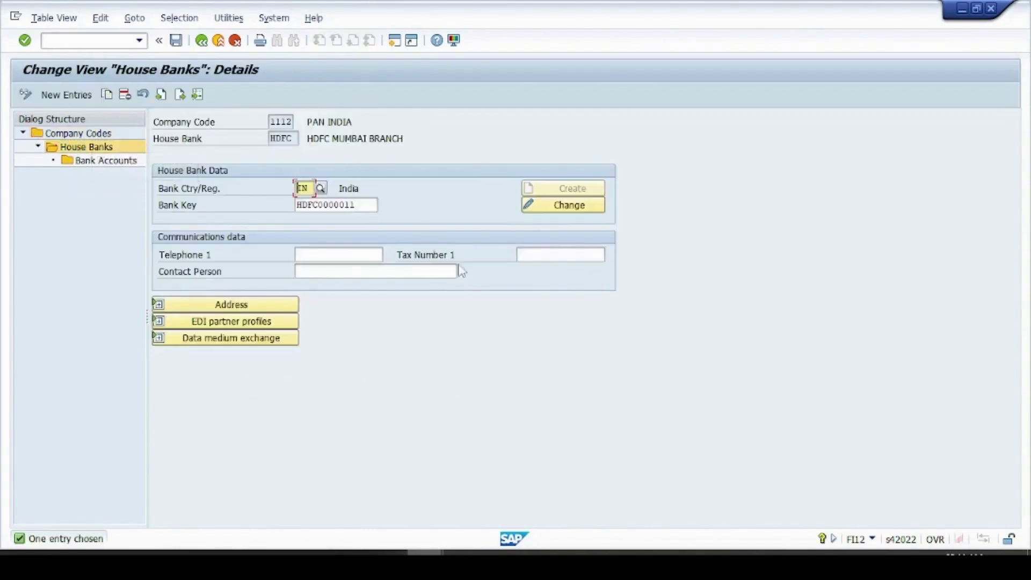
pyautogui.doubleClick(85, 164)
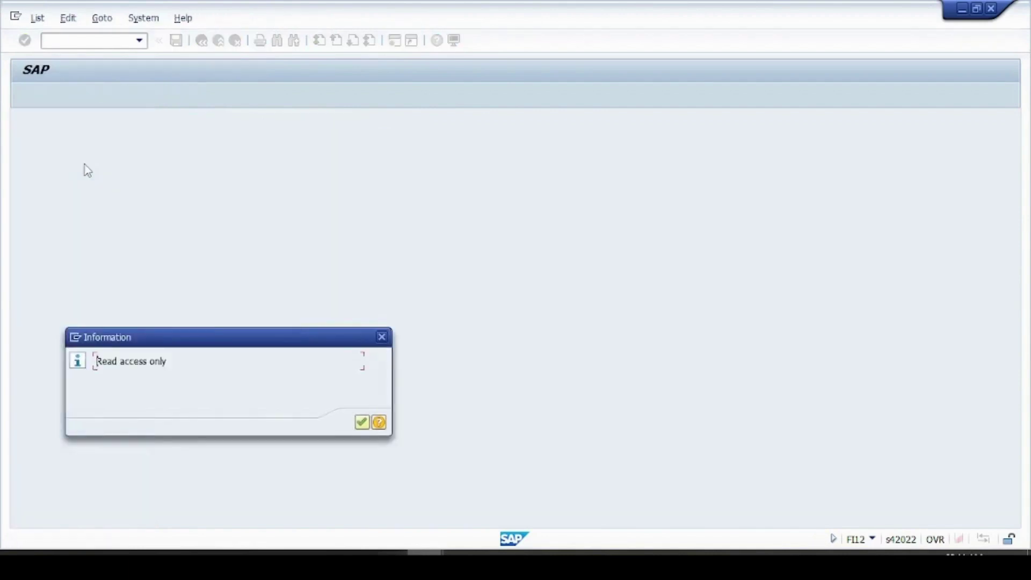
pyautogui.press('Return')
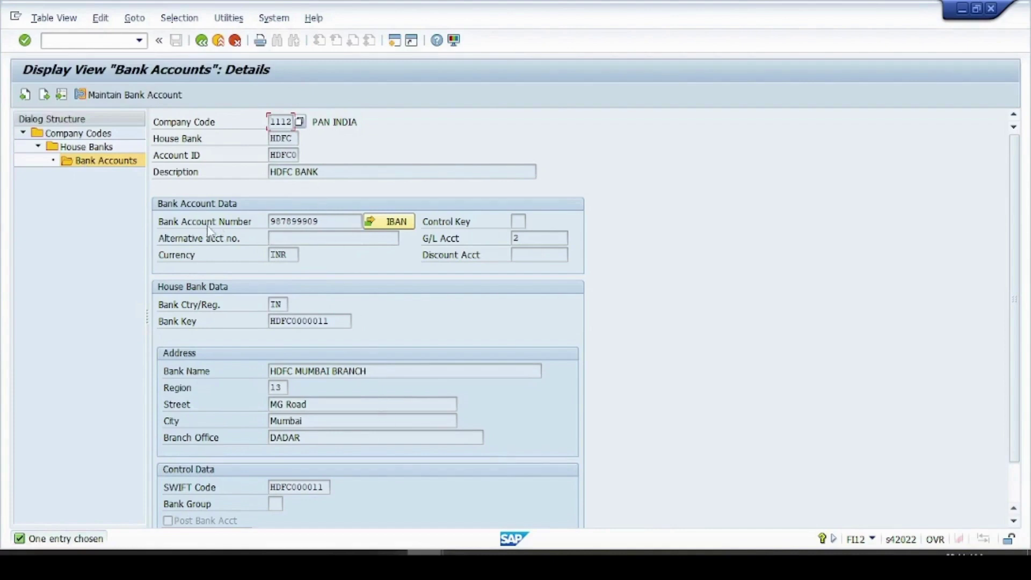
pyautogui.click(318, 224)
pyautogui.click(340, 326)
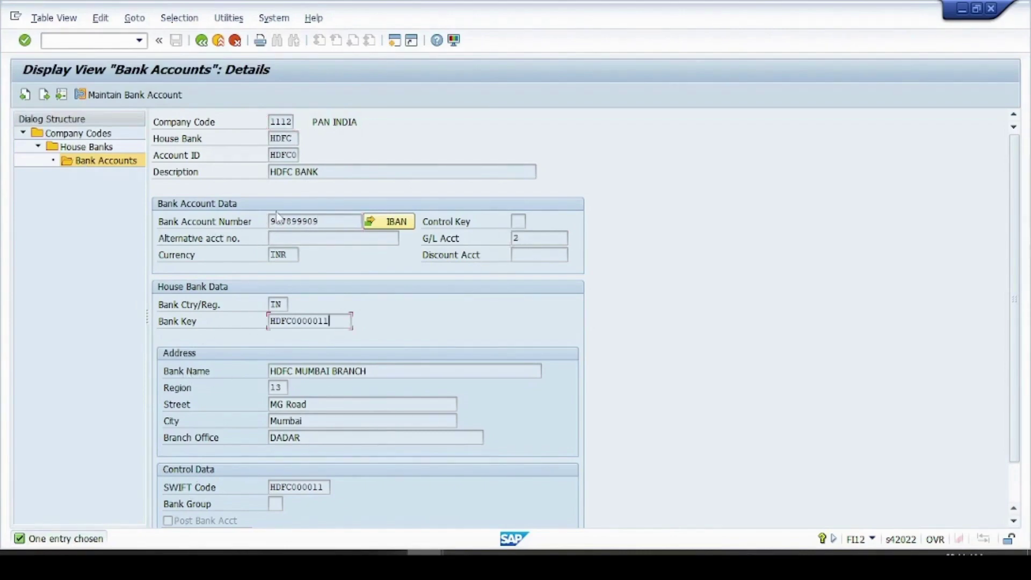